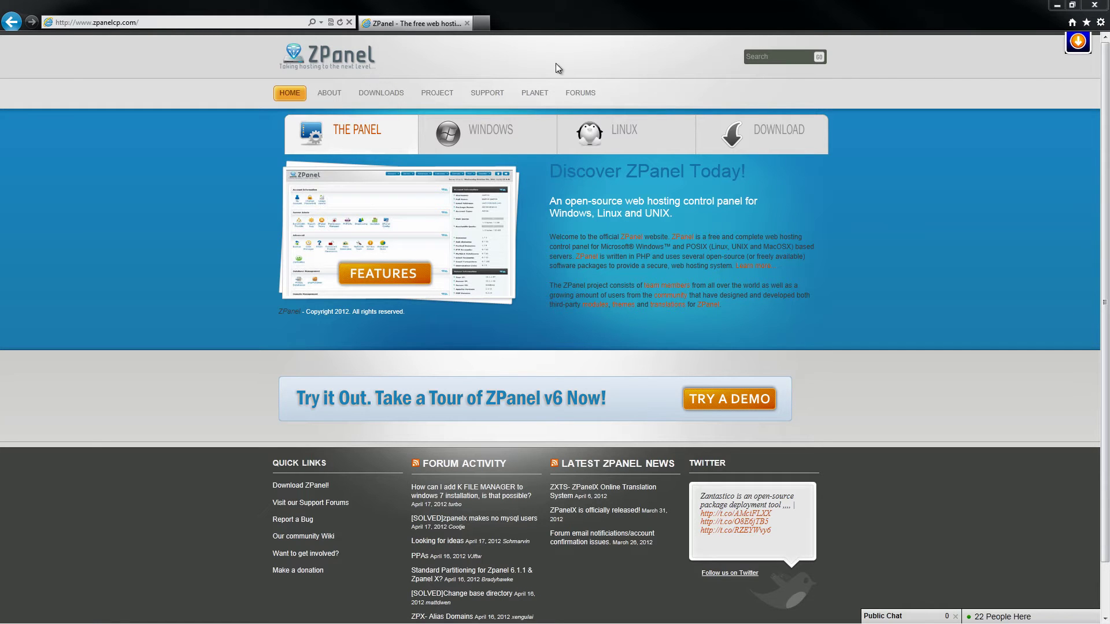
Step: Visit the ZPanel community forum, then open a new empty browser tab
click(581, 93)
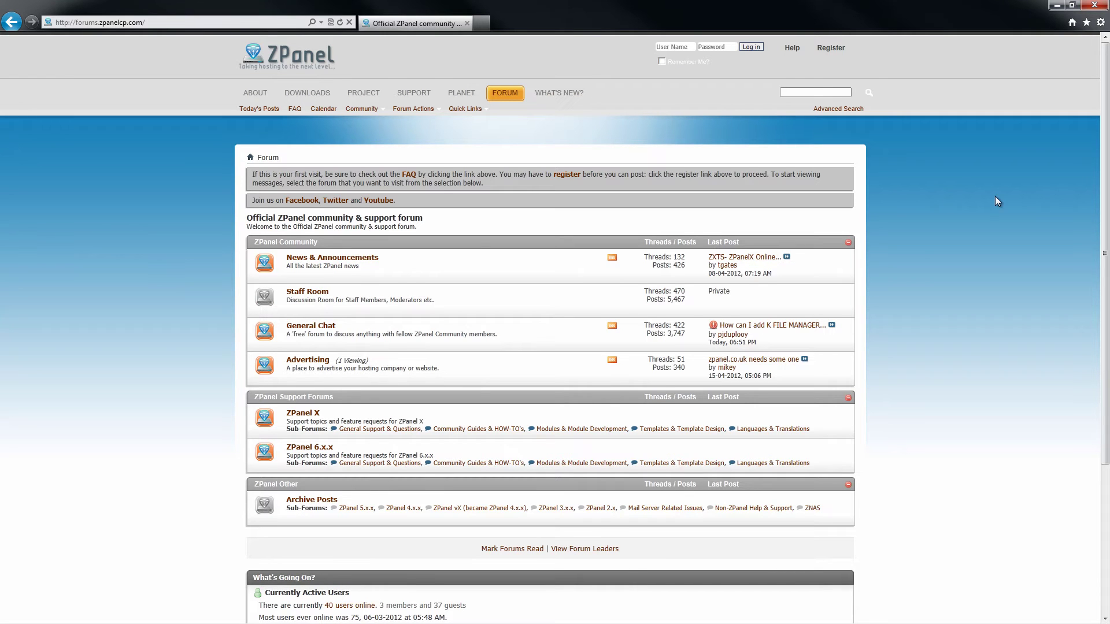
click(482, 23)
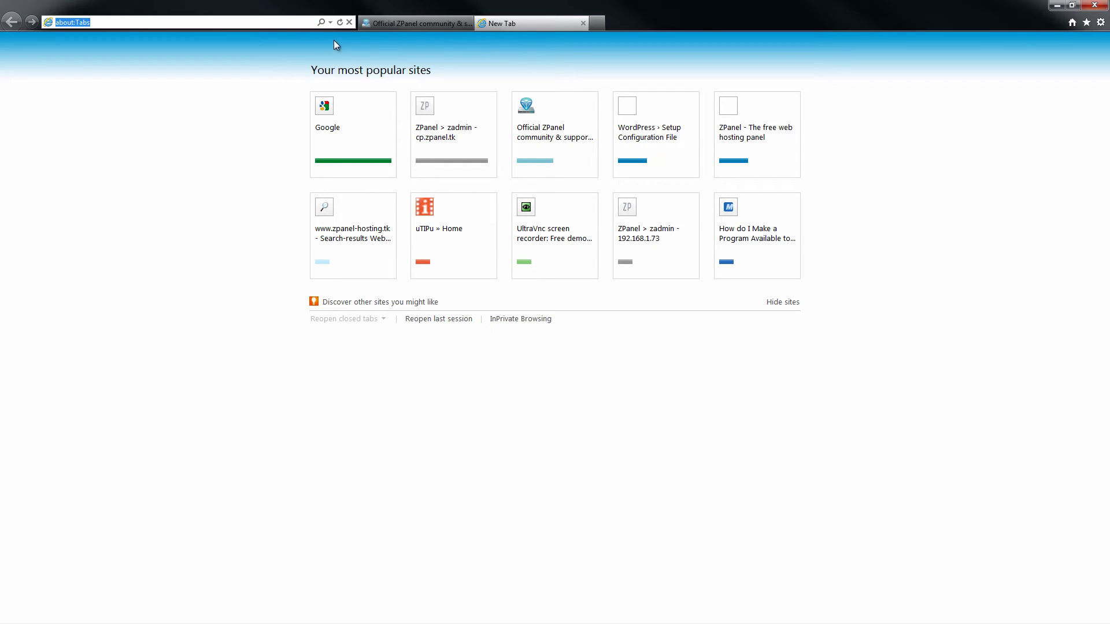
Step: Go to wordpress.org and open the Download WordPress 3.3.1 page
text(wordpres)
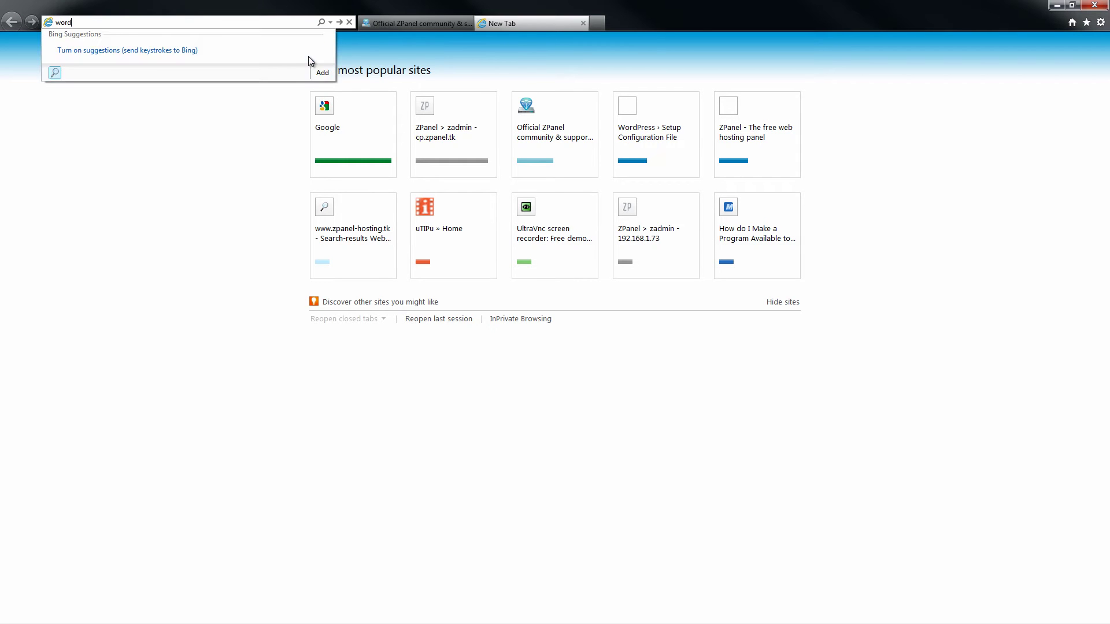
text(s.org/)
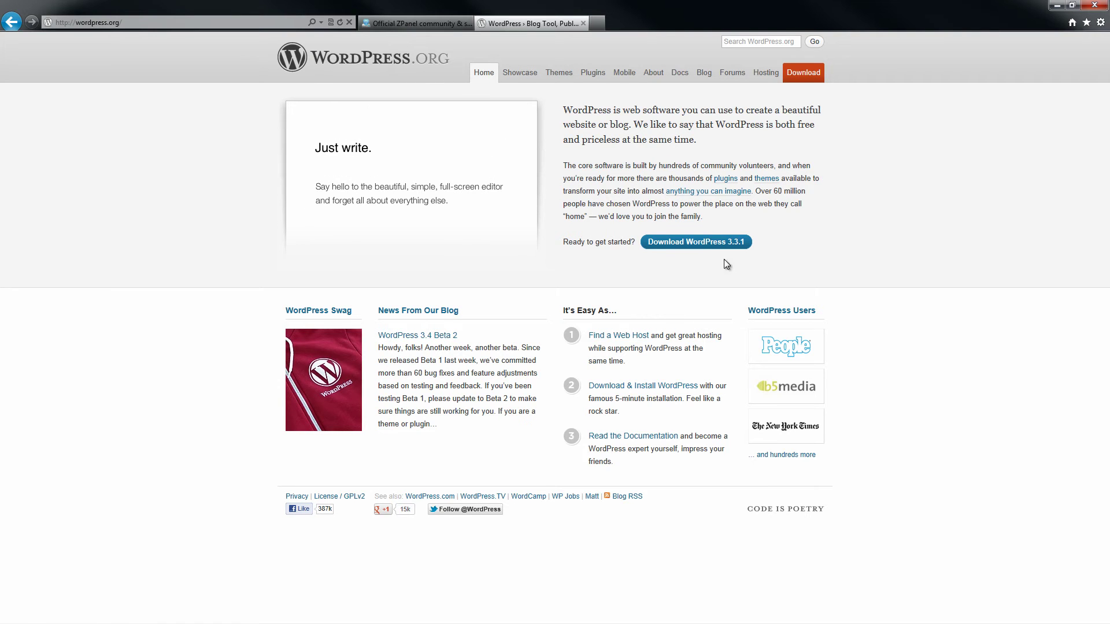
click(710, 245)
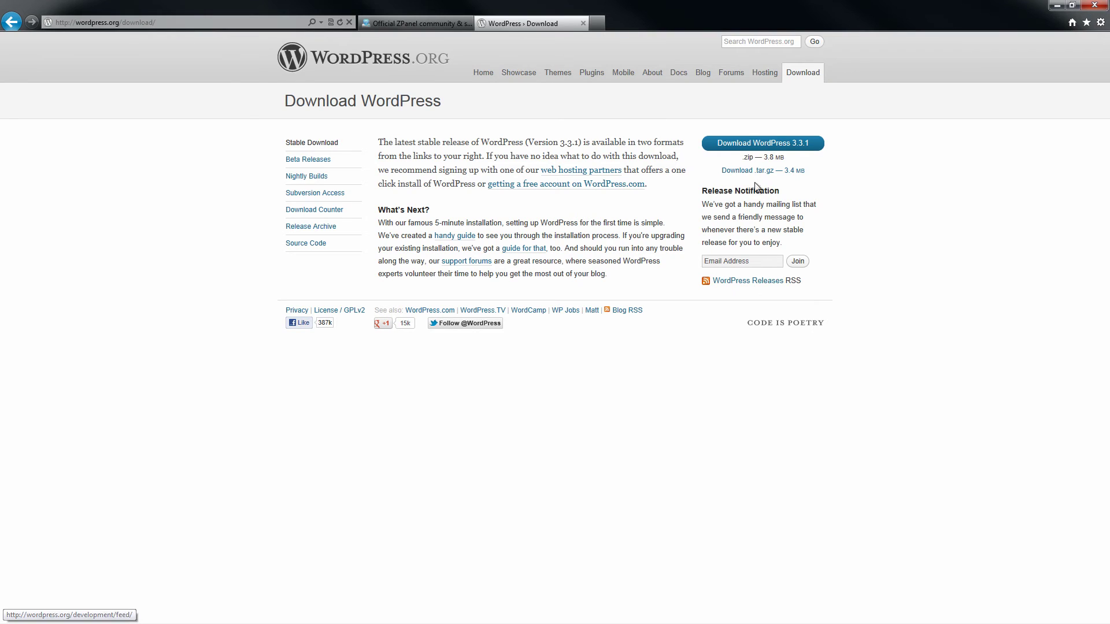
Step: Download the WordPress 3.3.1 zip, saving wordpress-3.3.1.zip to the Desktop
click(764, 149)
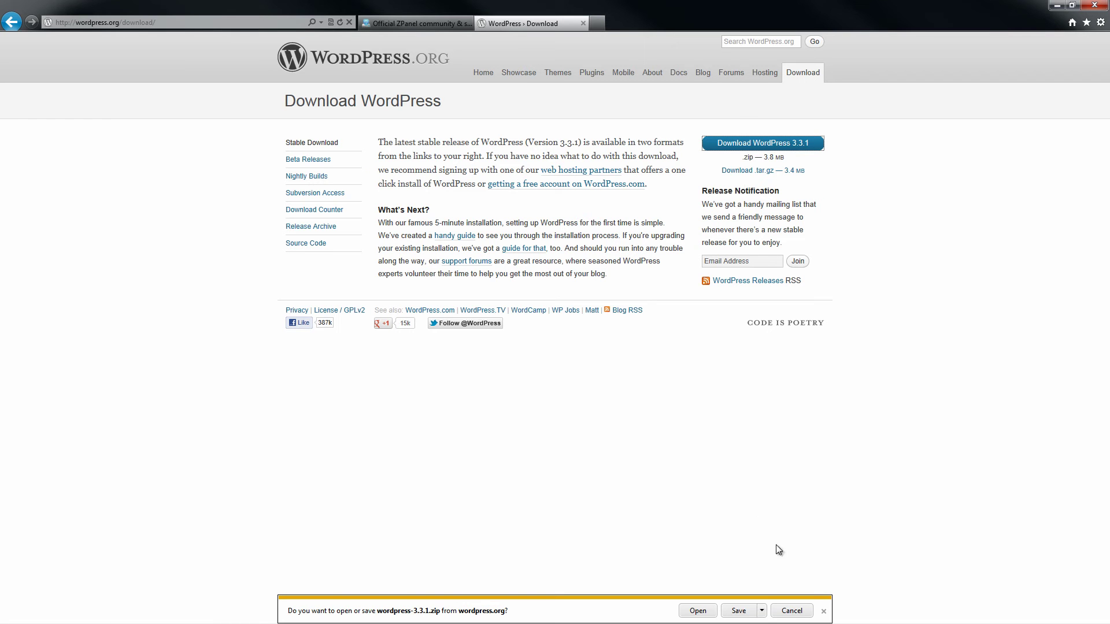
click(762, 611)
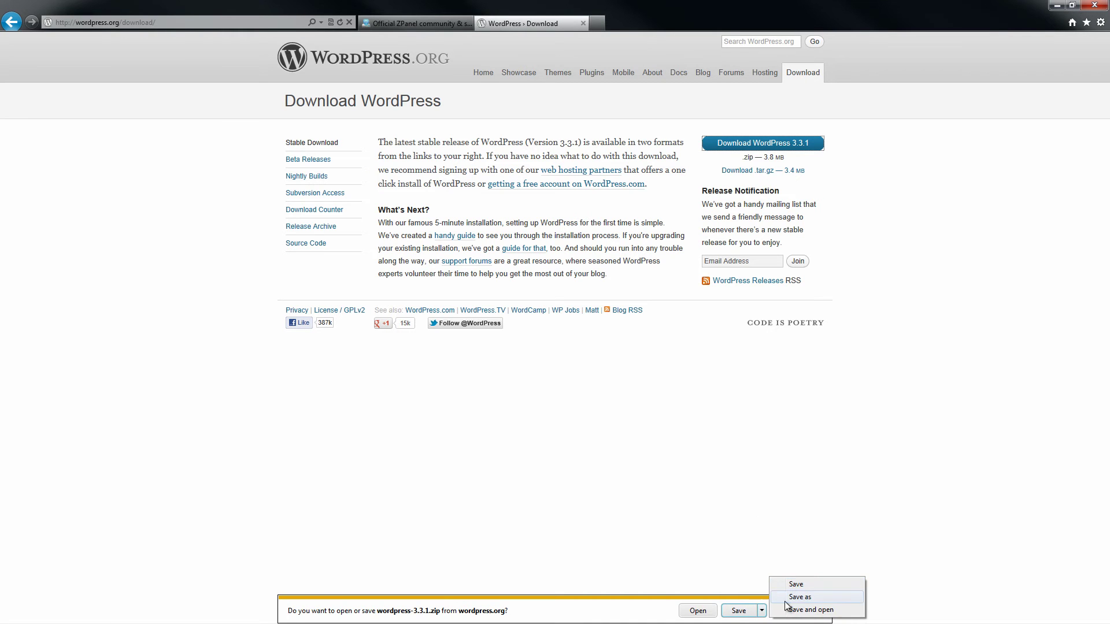
click(788, 601)
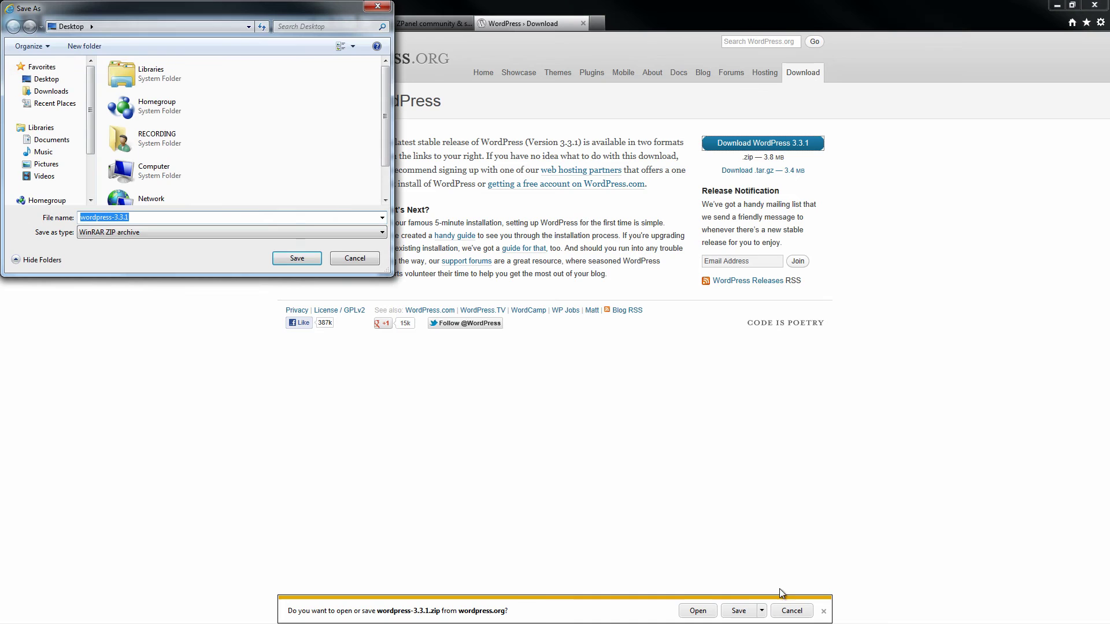
click(47, 83)
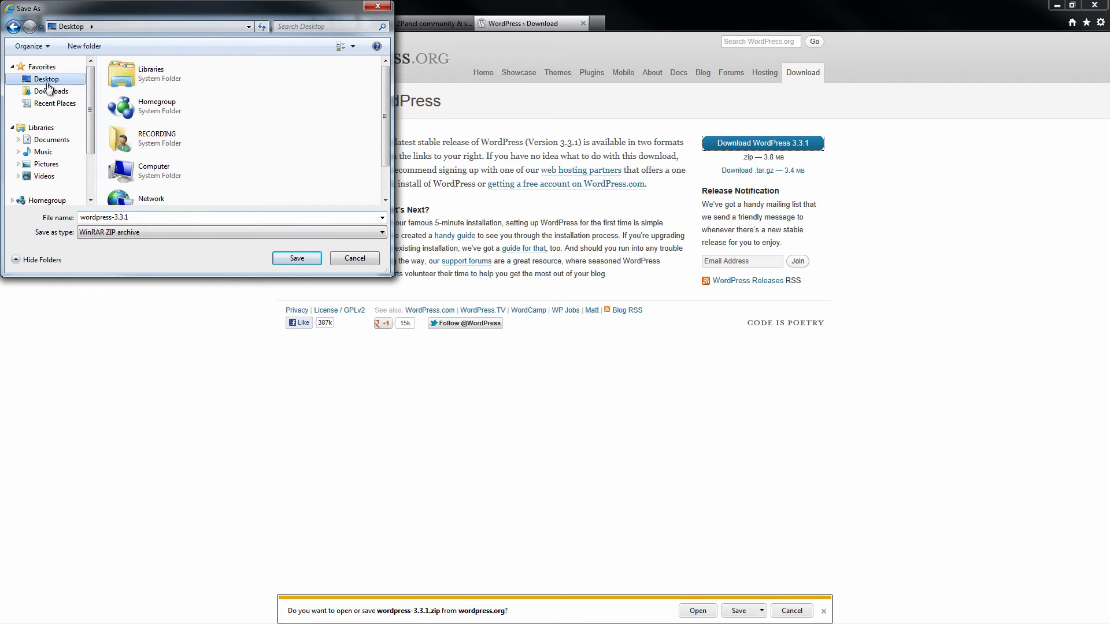
click(304, 257)
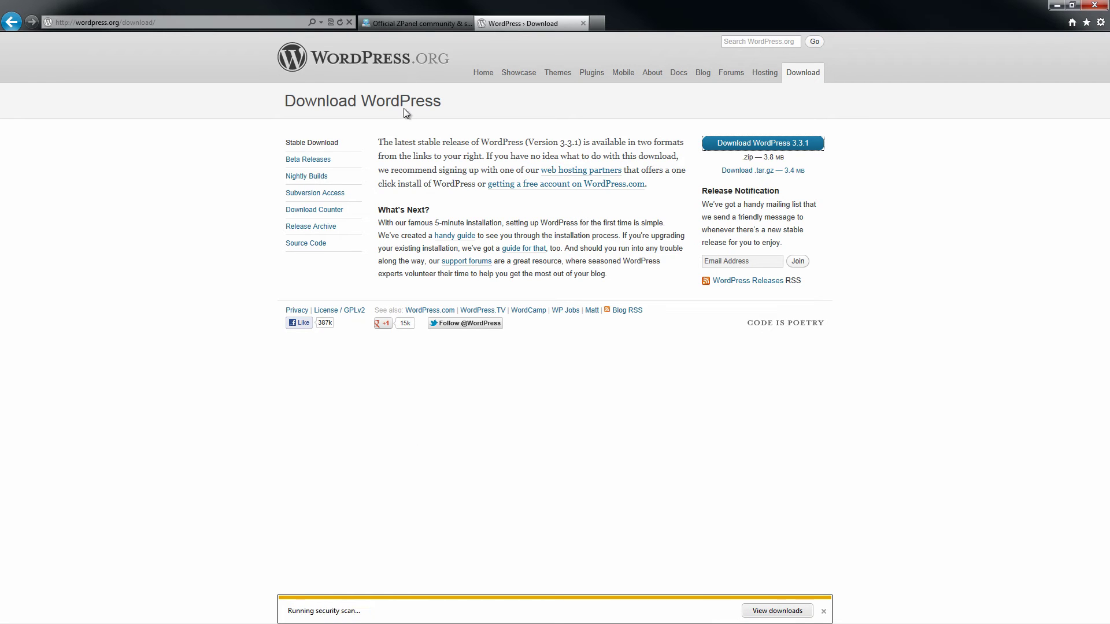
Step: Log into ZPanel in a new tab as zadmin with the account password, dismissing the browser notification bars
click(597, 23)
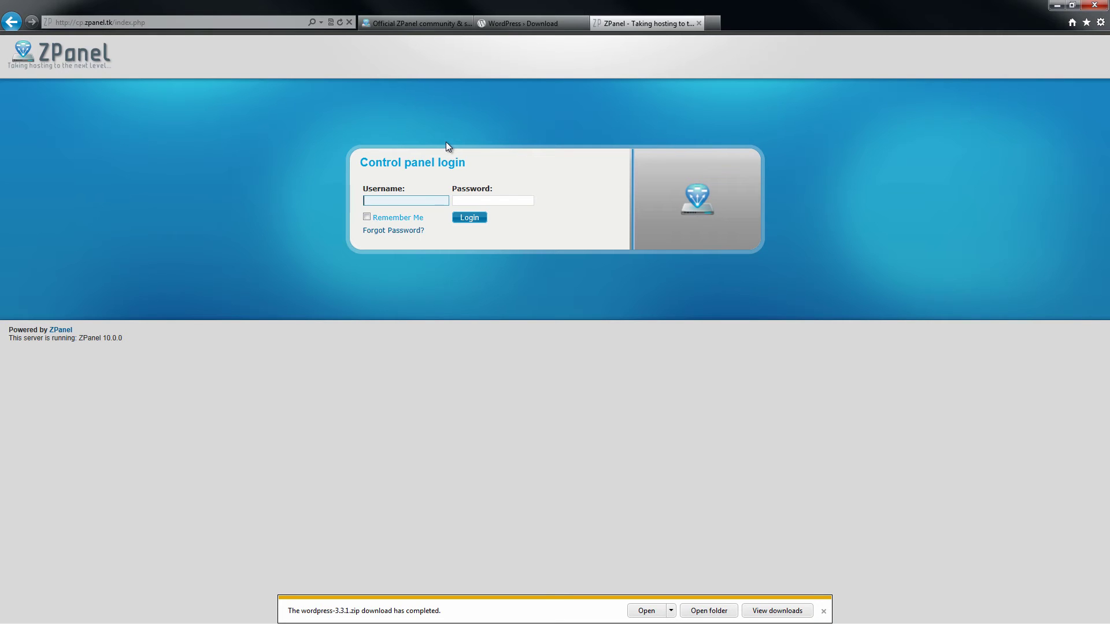
text(zadmin)
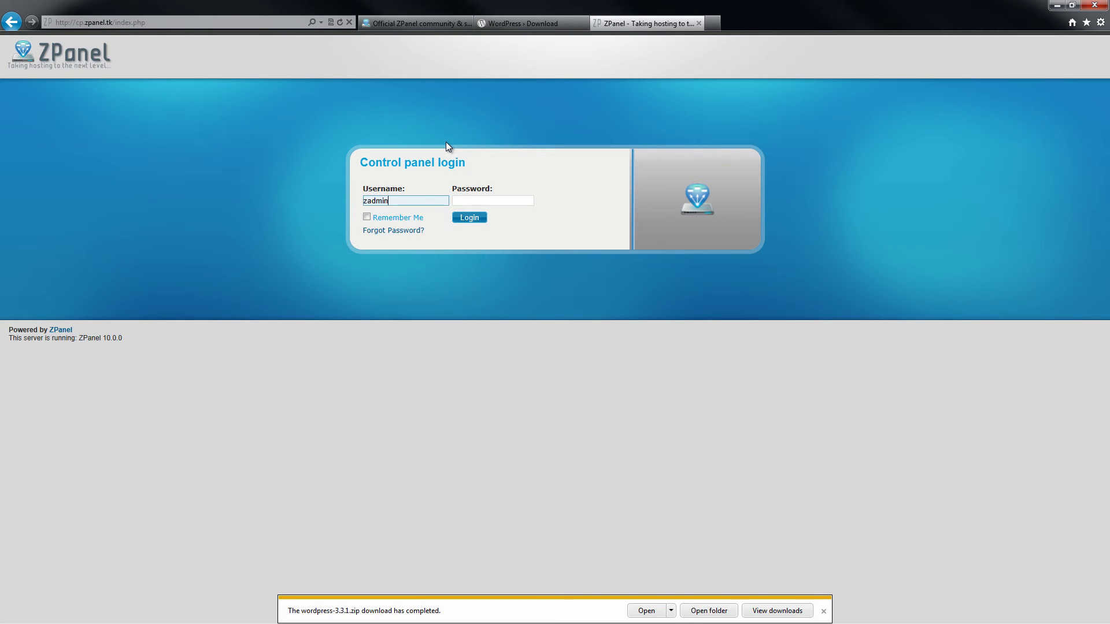
key(Tab)
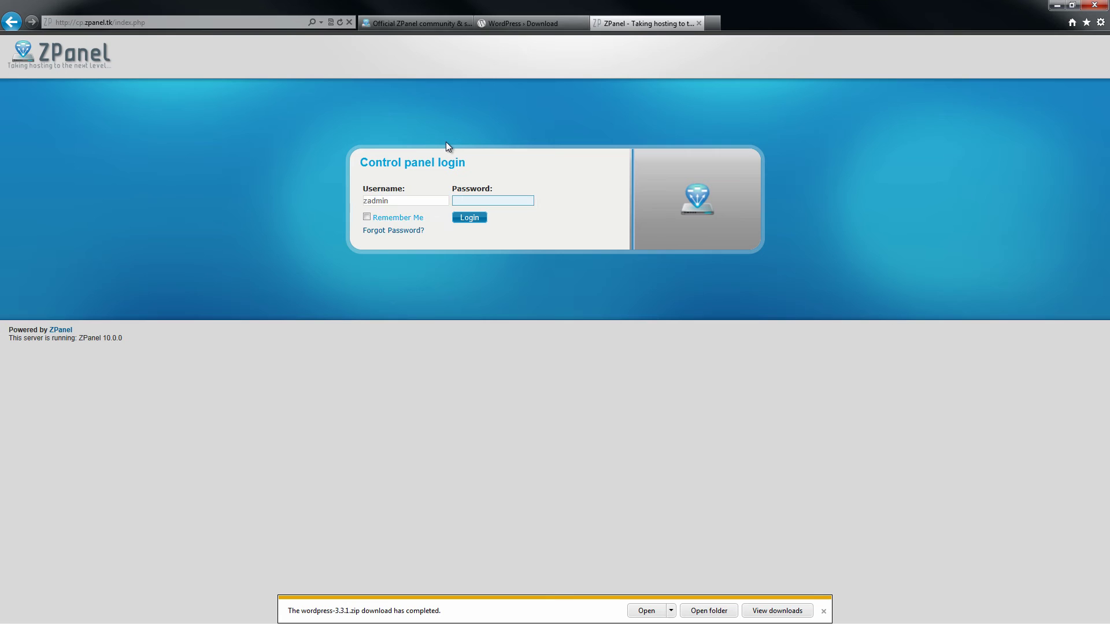
text(••••••••••••••)
key(Return)
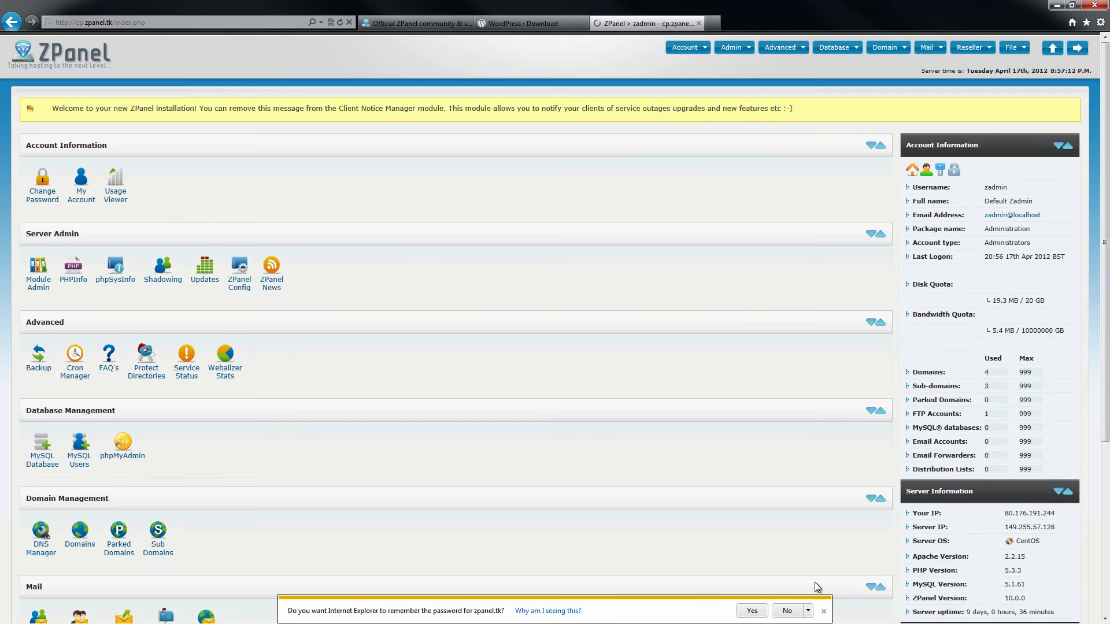
click(824, 611)
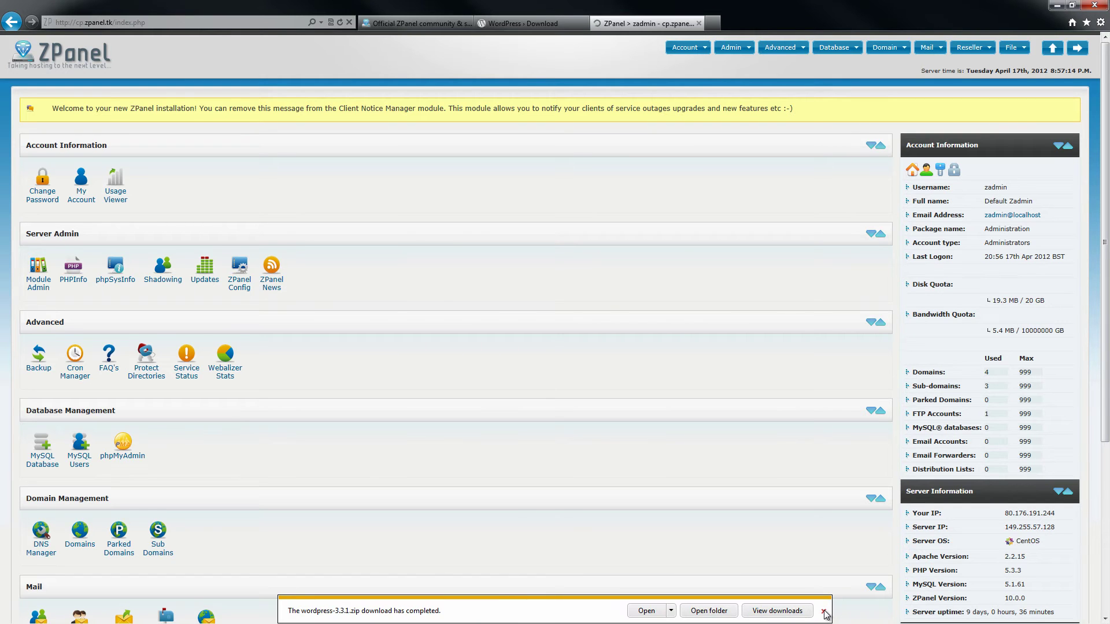
click(824, 611)
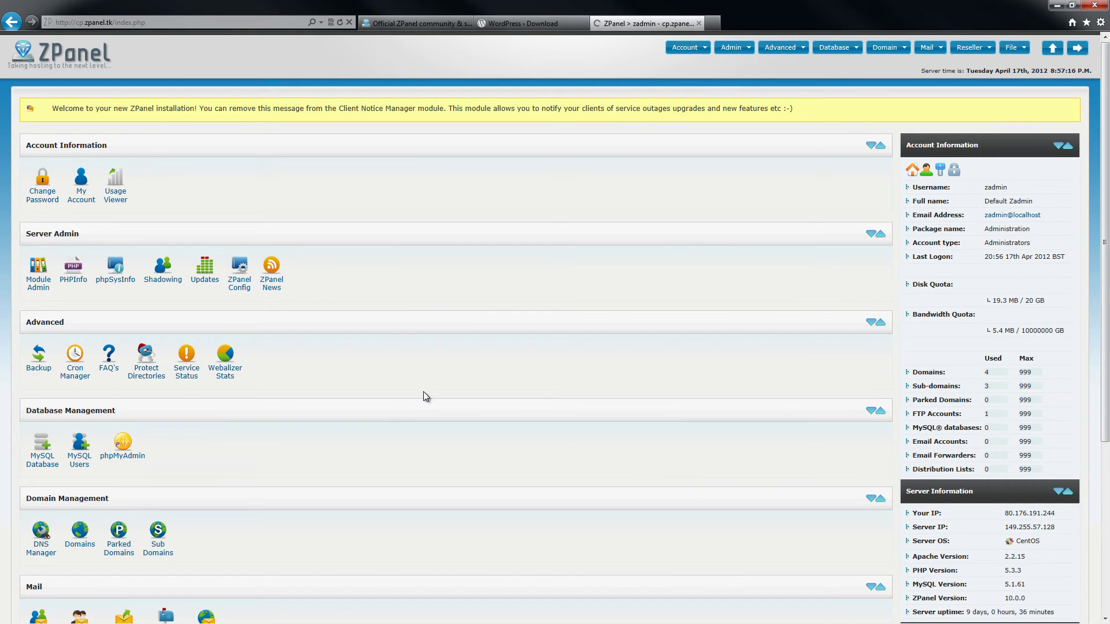
Step: Create a MySQL database named zadmin_wordpress
click(45, 473)
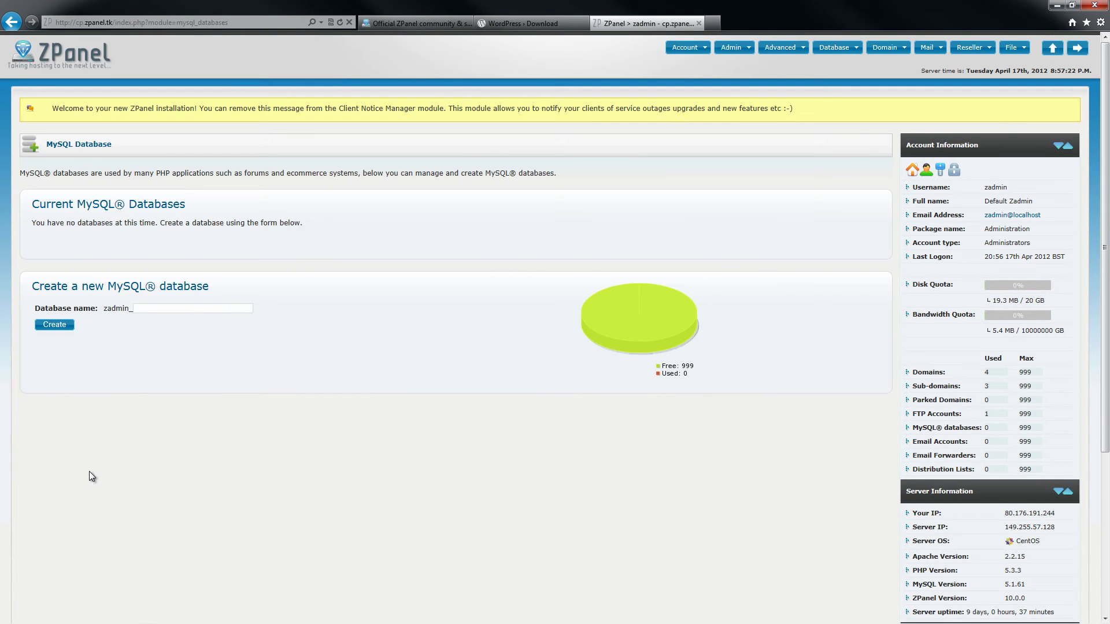
click(168, 307)
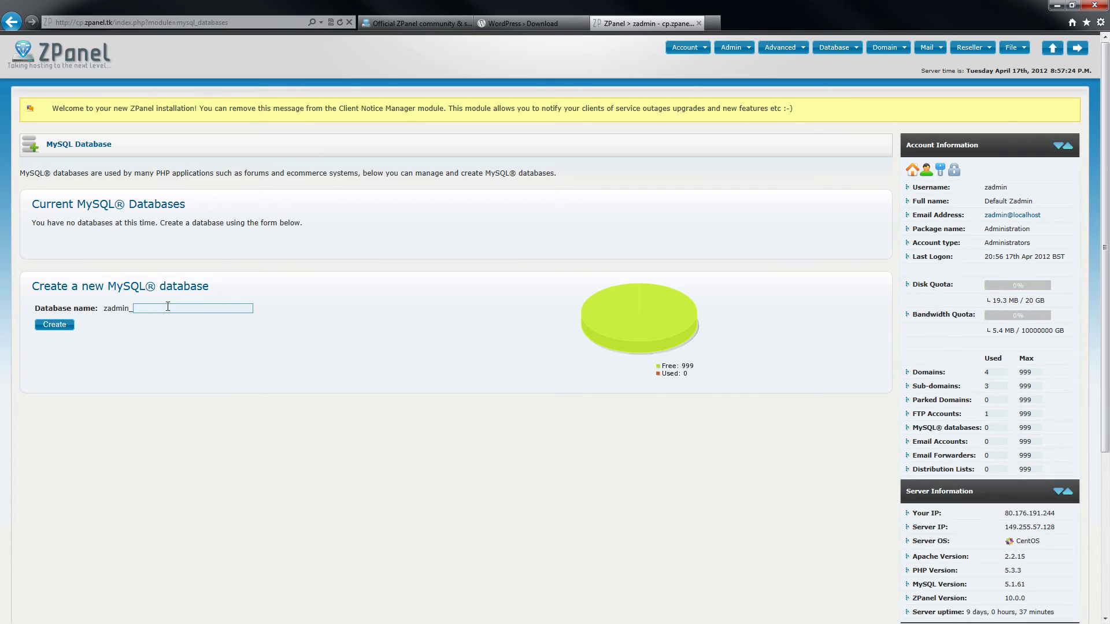
text(word)
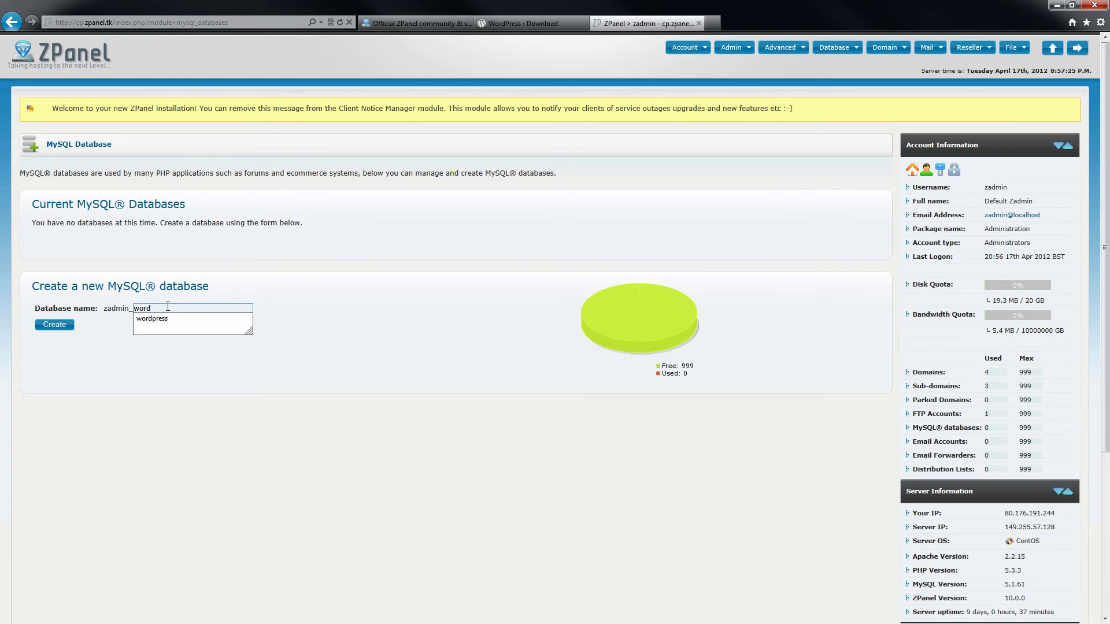
key(Down)
key(Return)
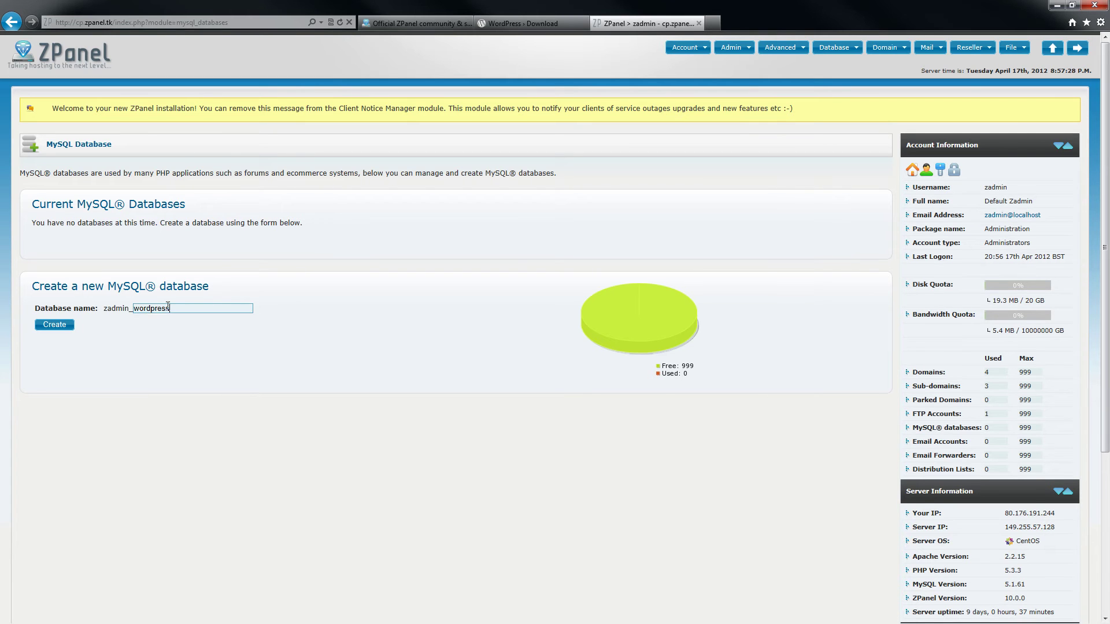
click(59, 328)
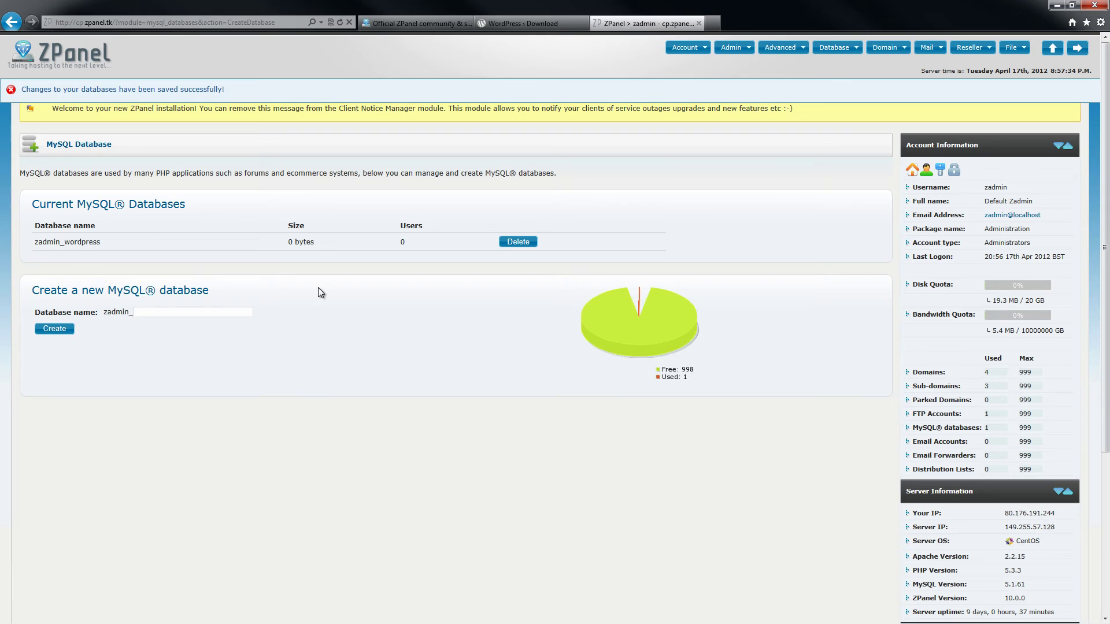
Step: Create MySQL user testmysql mapped to zadmin_wordpress, allowed from any IP
click(104, 65)
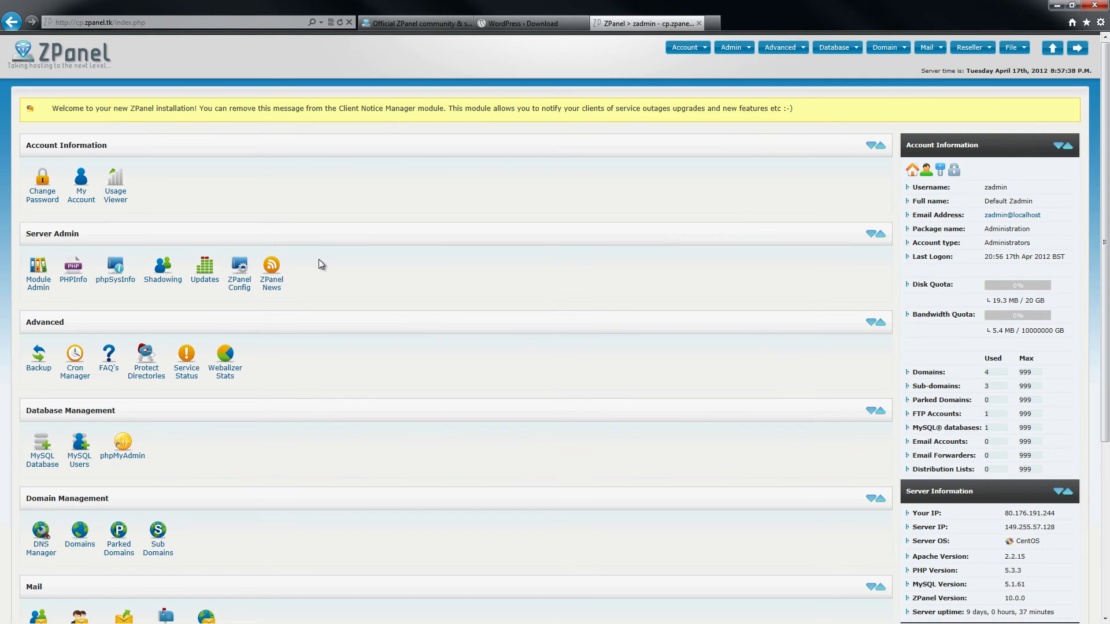
click(84, 464)
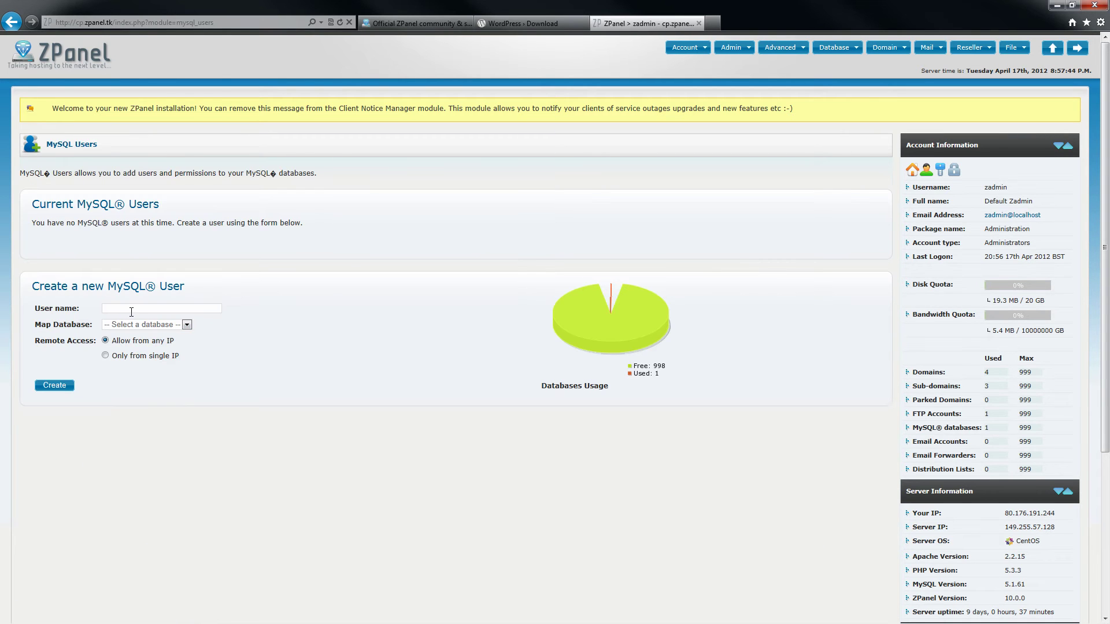
click(137, 308)
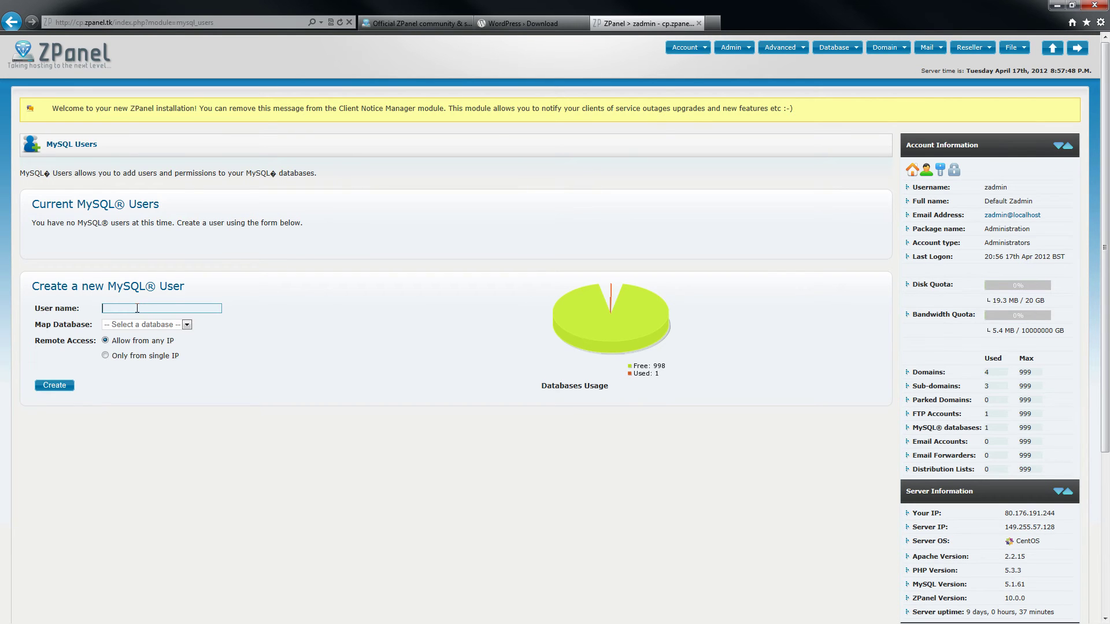
text(t)
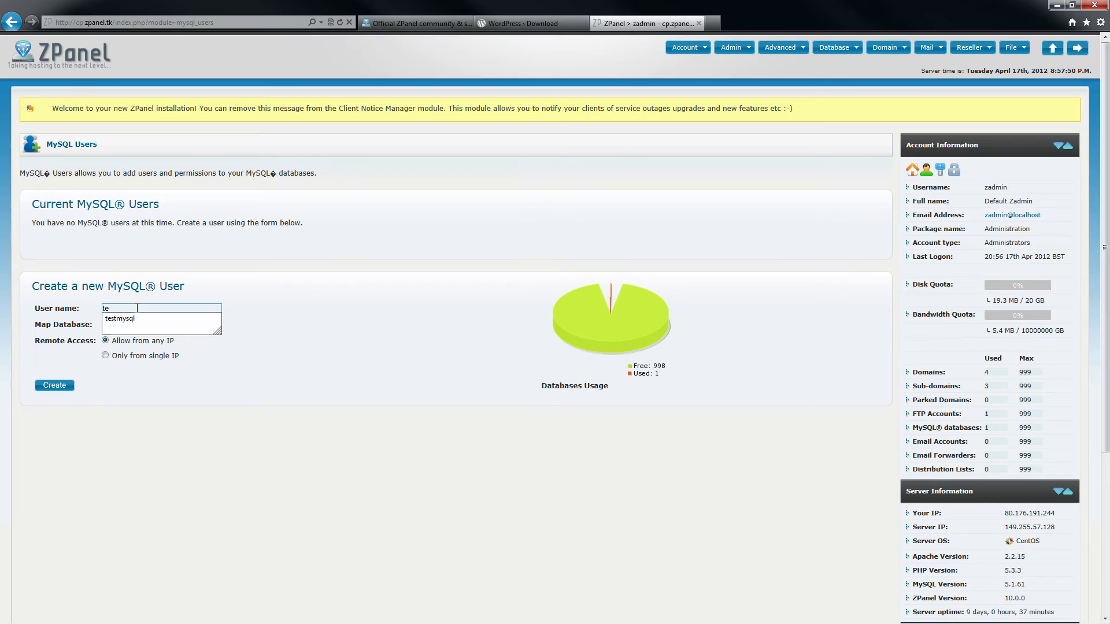
text(e)
key(Down)
key(Return)
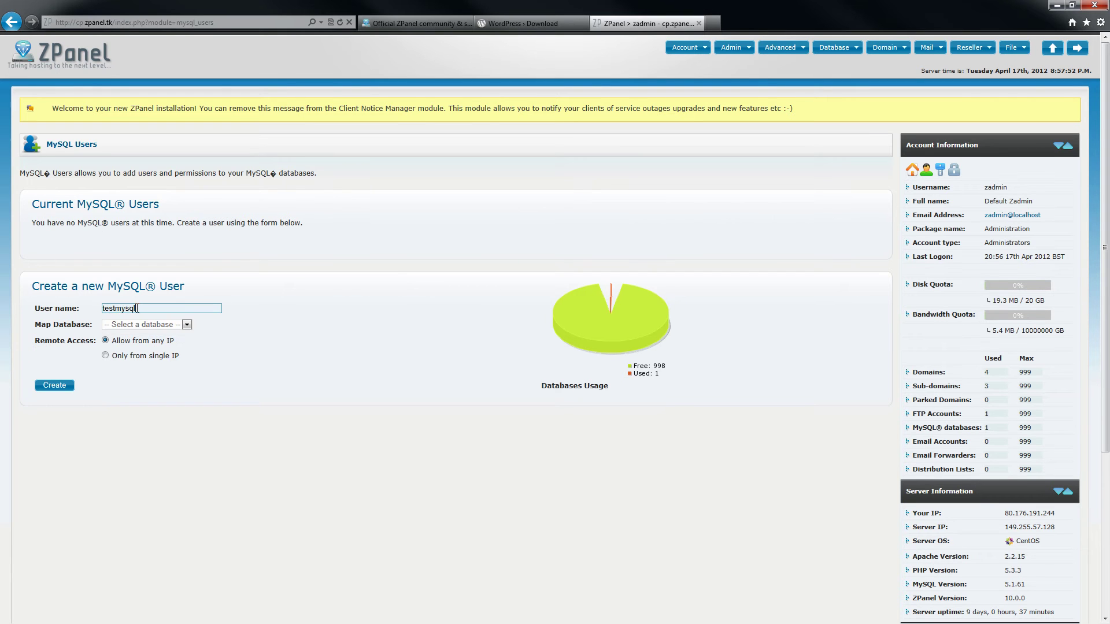
click(150, 325)
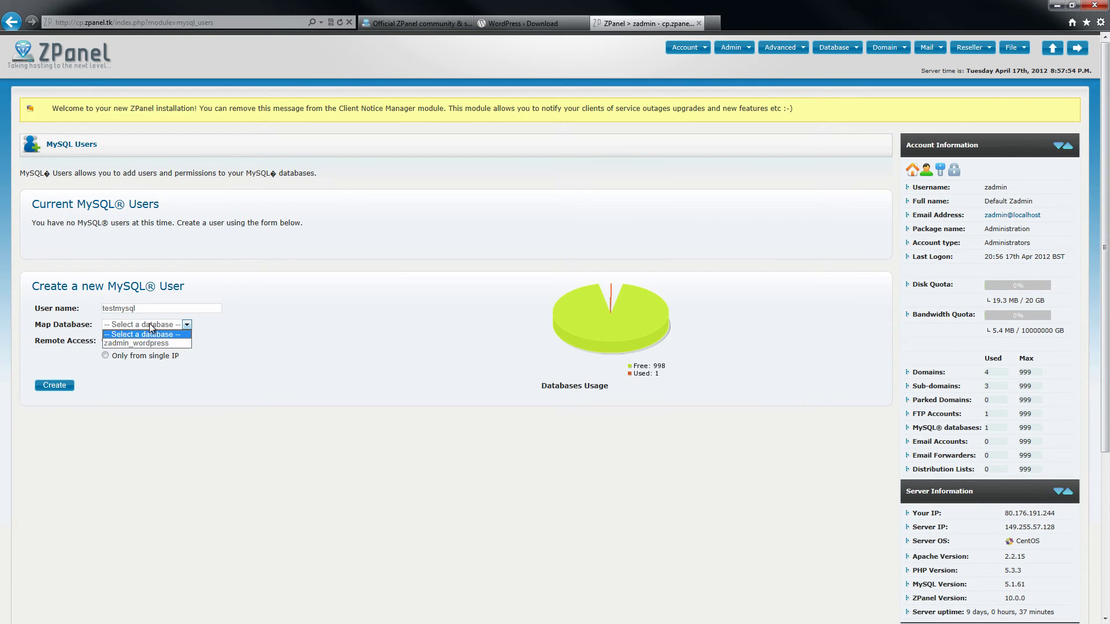
click(140, 344)
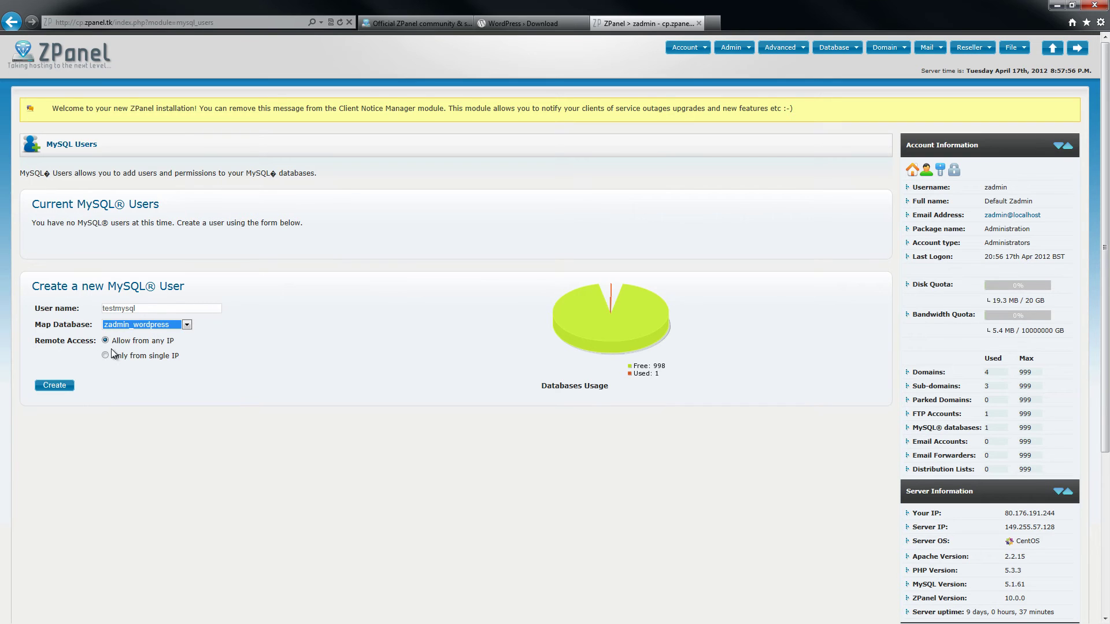
click(60, 388)
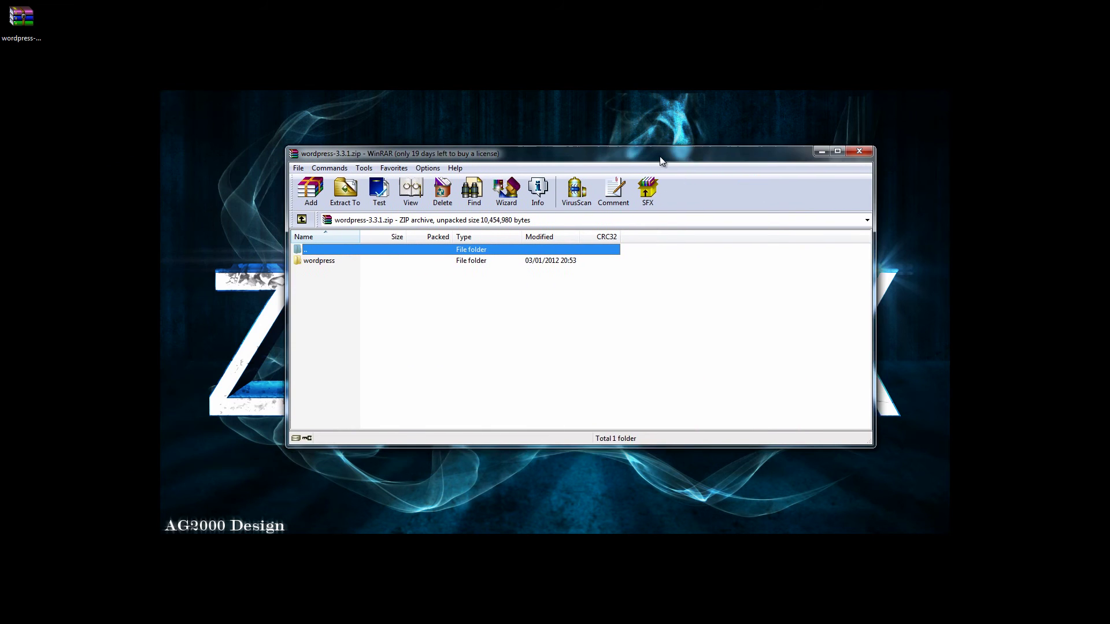
Step: Extract the wordpress folder from wordpress-3.3.1.zip onto the desktop
click(338, 255)
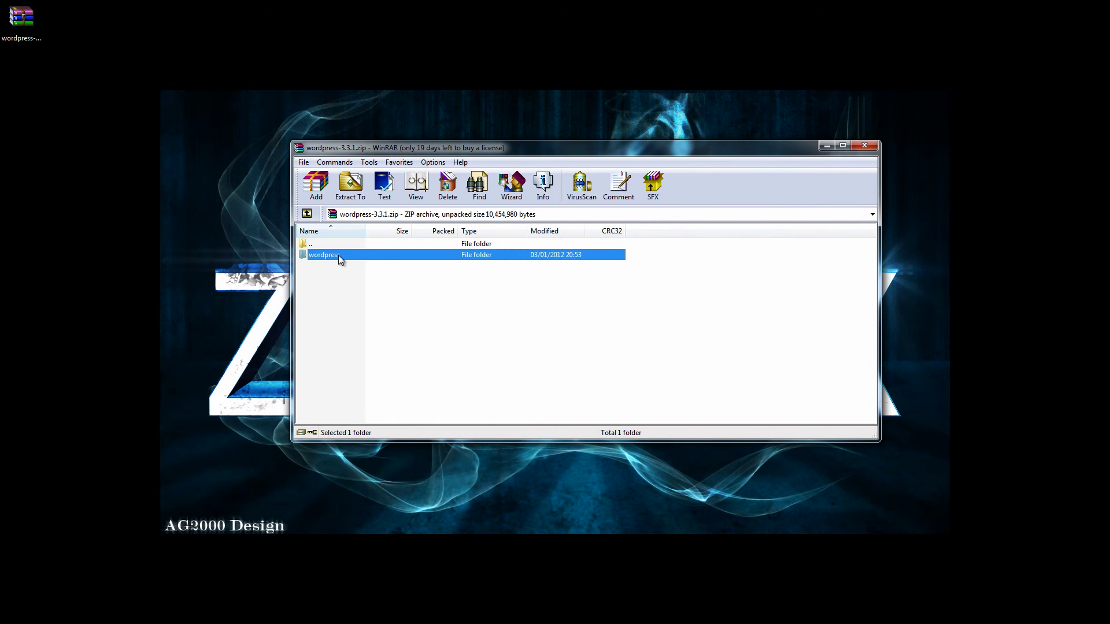
drag(338, 255, 226, 282)
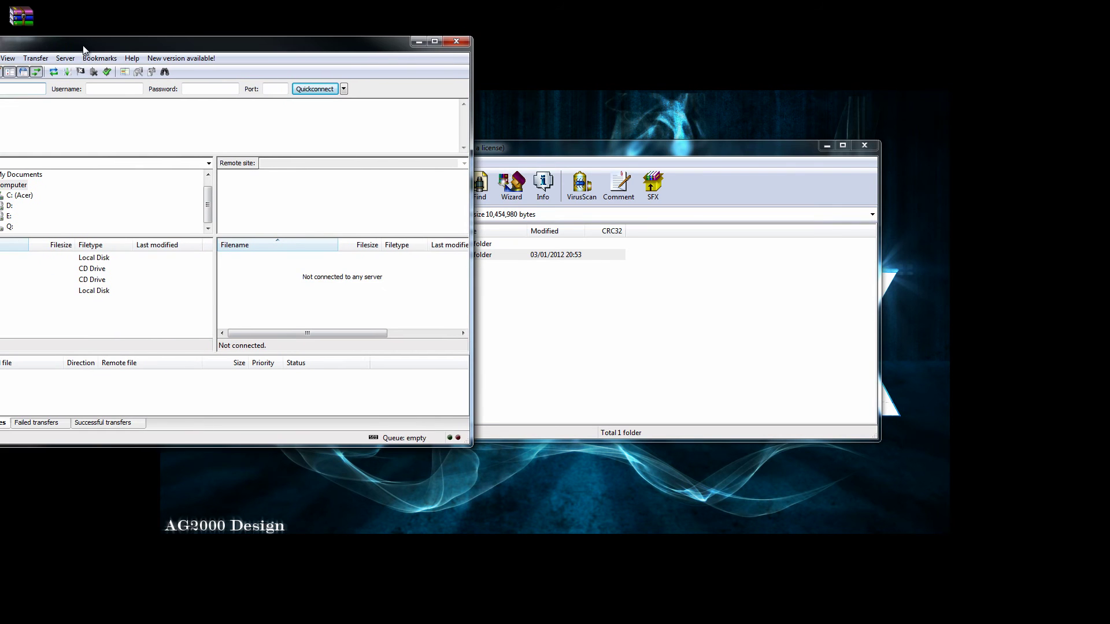
Step: Close WinRAR and connect FileZilla to the saved TEST site
click(864, 145)
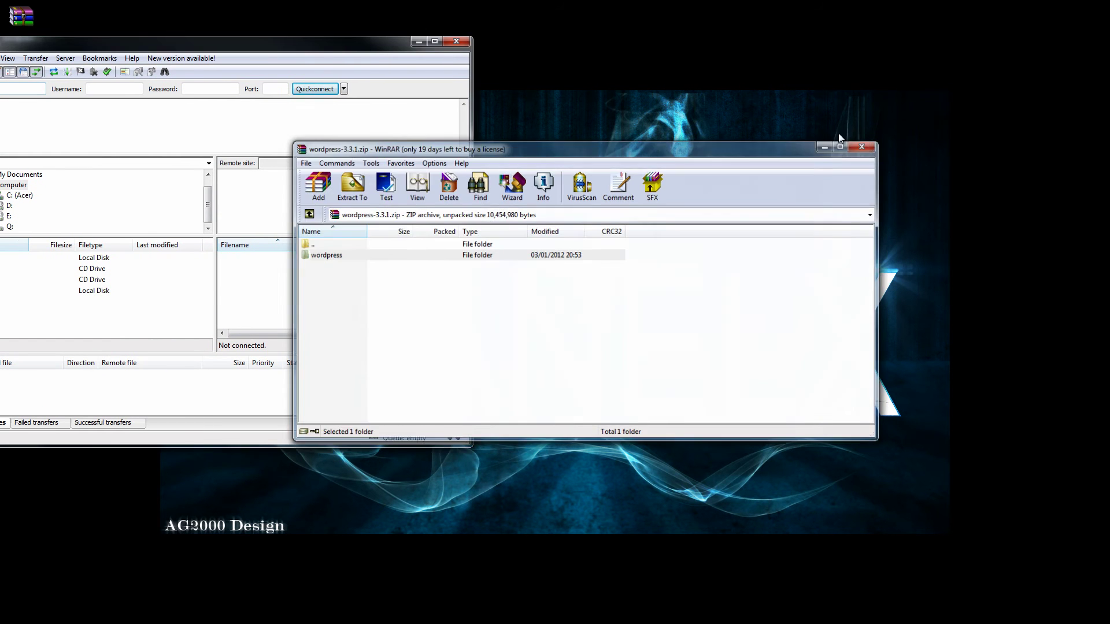
drag(292, 51, 628, 85)
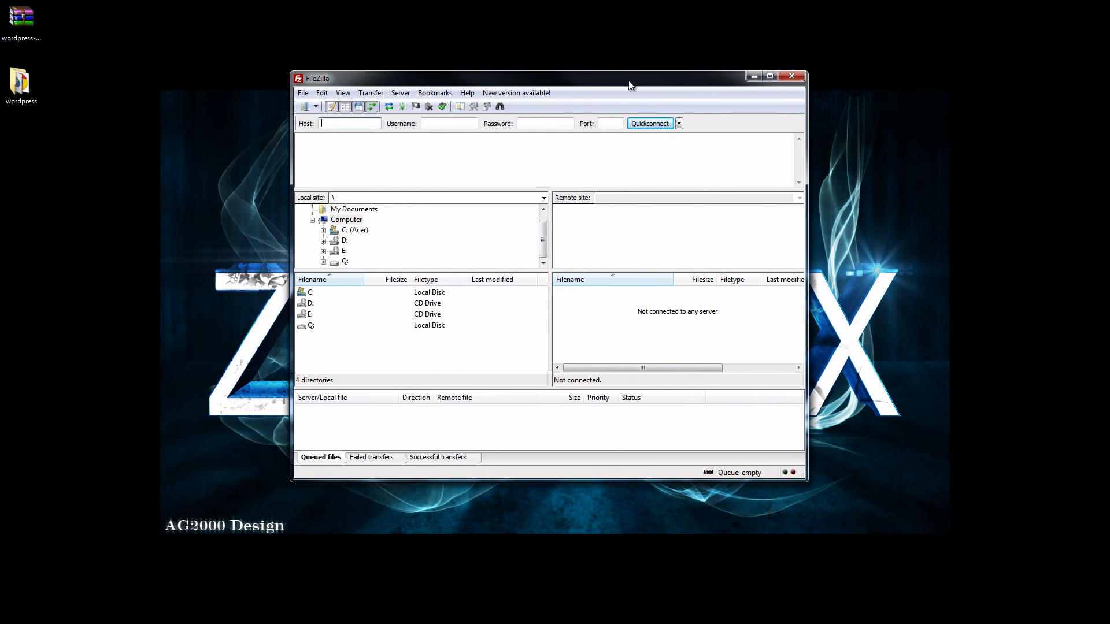
click(315, 106)
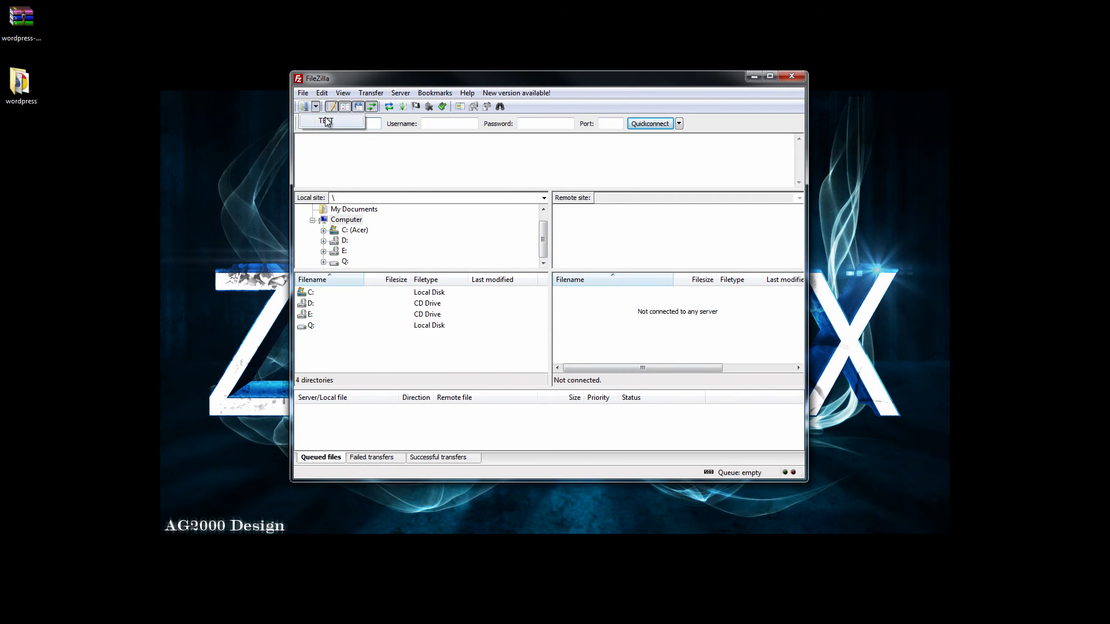
click(330, 122)
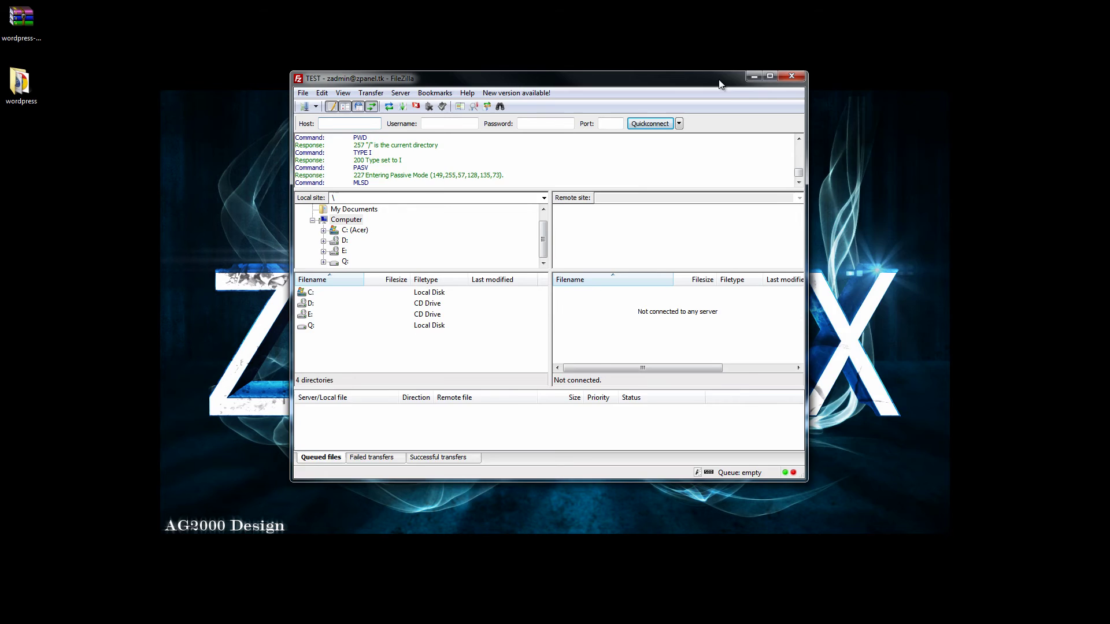
drag(721, 83, 920, 44)
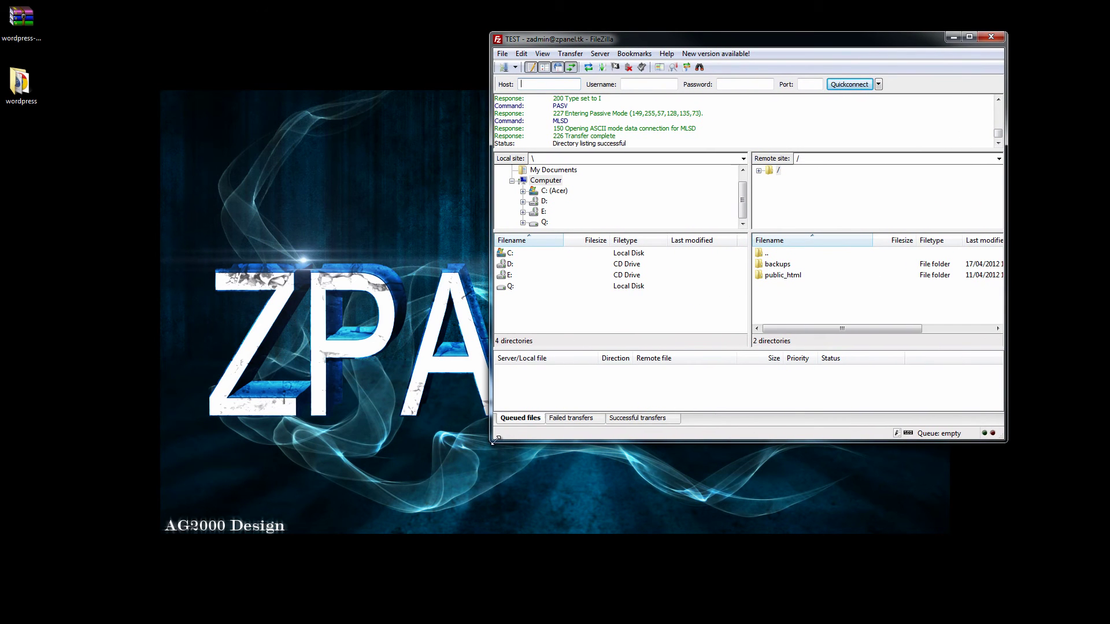
drag(491, 443, 194, 598)
Step: Browse the server to /public_html/wordpress_biic_co_cc and open the extracted local wordpress folder
click(633, 279)
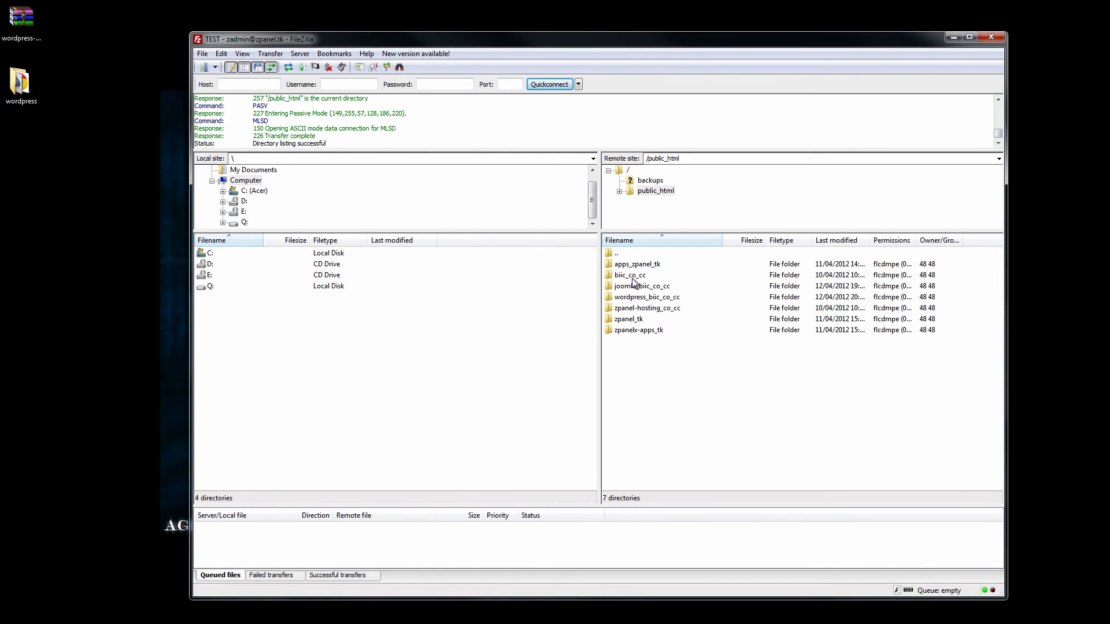
double_click(636, 298)
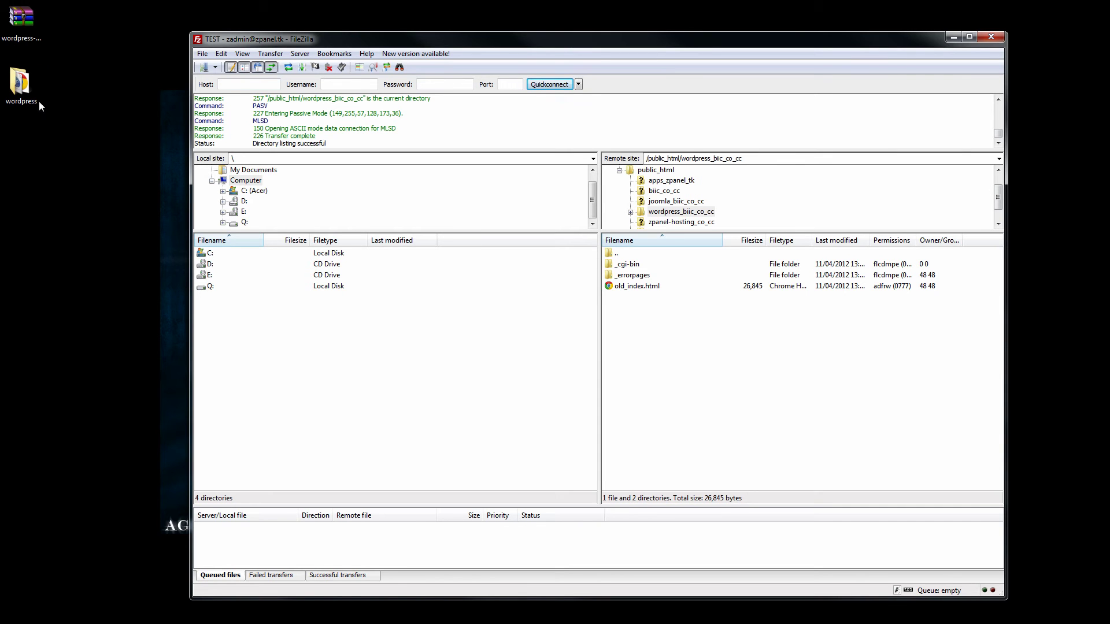
double_click(23, 87)
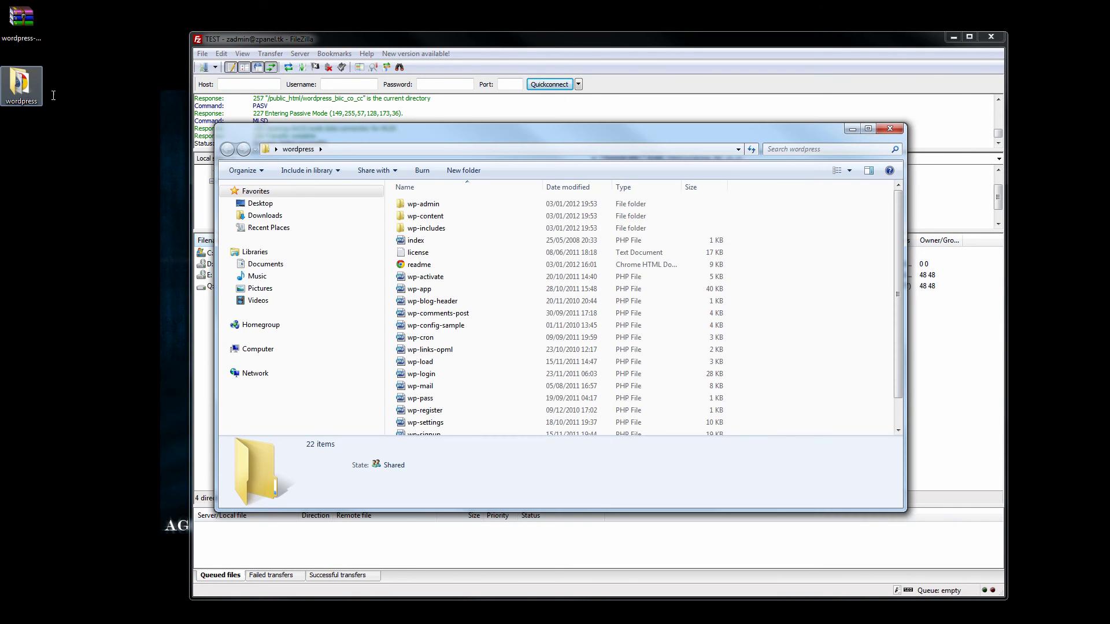
drag(495, 141, 336, 159)
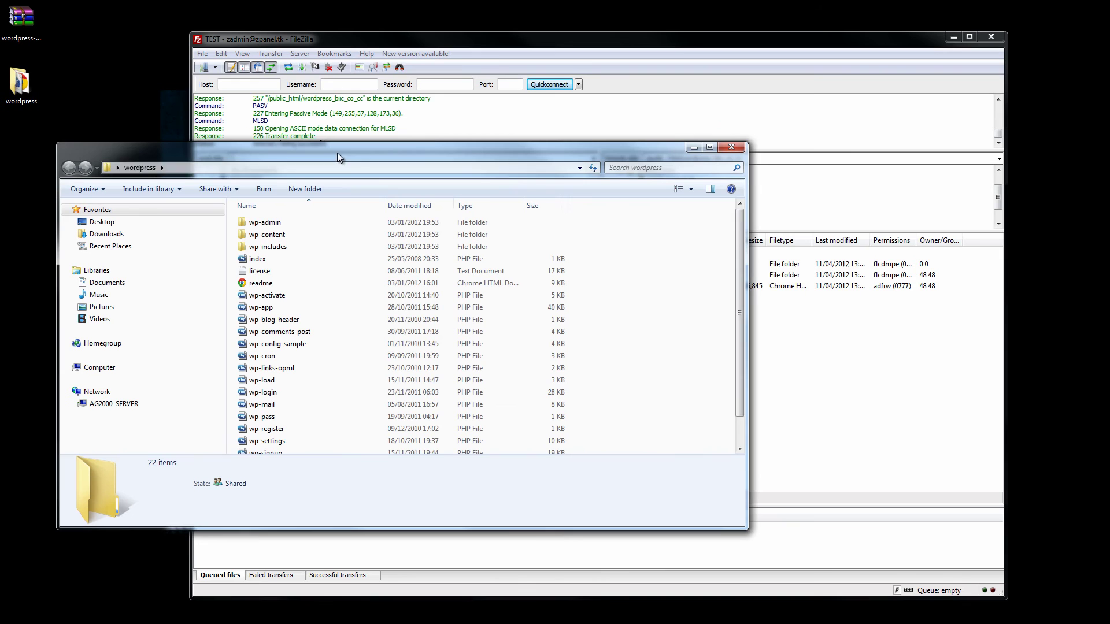
Step: Upload all extracted WordPress files into /public_html/wordpress_biic_co_cc
drag(748, 331, 599, 331)
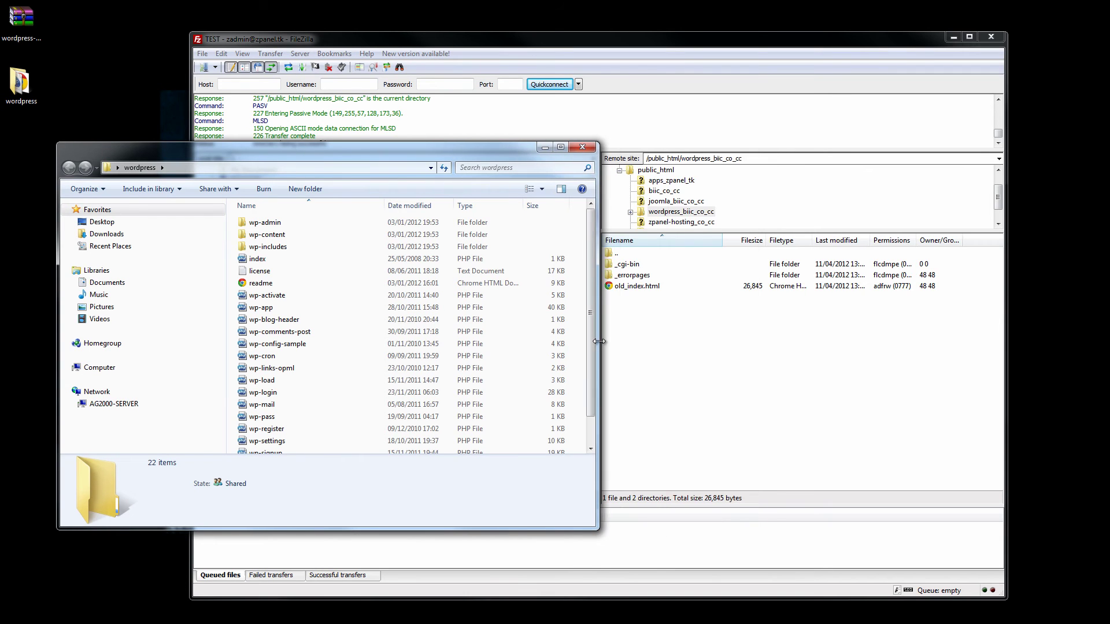
click(308, 223)
key(shift+Down)
key(shift+Down)
key(shift+Down)
key(shift+Down)
key(shift+Down)
key(shift+Down)
key(shift+Down)
key(shift+Down)
key(shift+Down)
key(shift+Down)
key(shift+Down)
key(shift+Down)
key(shift+Down)
key(shift+Down)
key(shift+Down)
key(shift+Down)
key(shift+Down)
key(shift+Down)
key(shift+Down)
key(shift+Down)
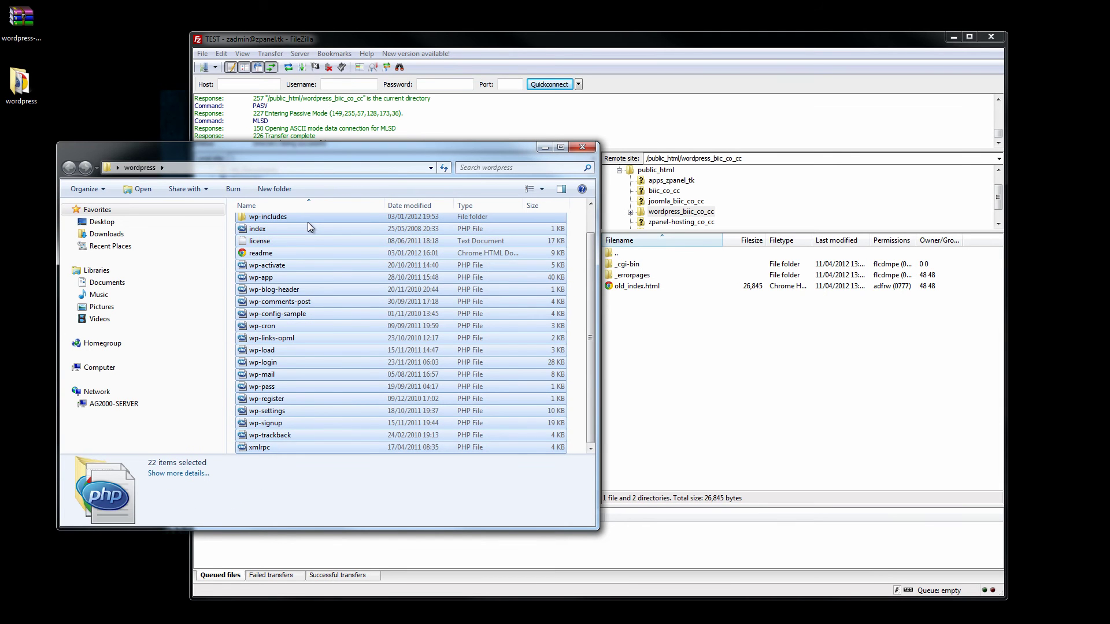
drag(308, 222, 706, 390)
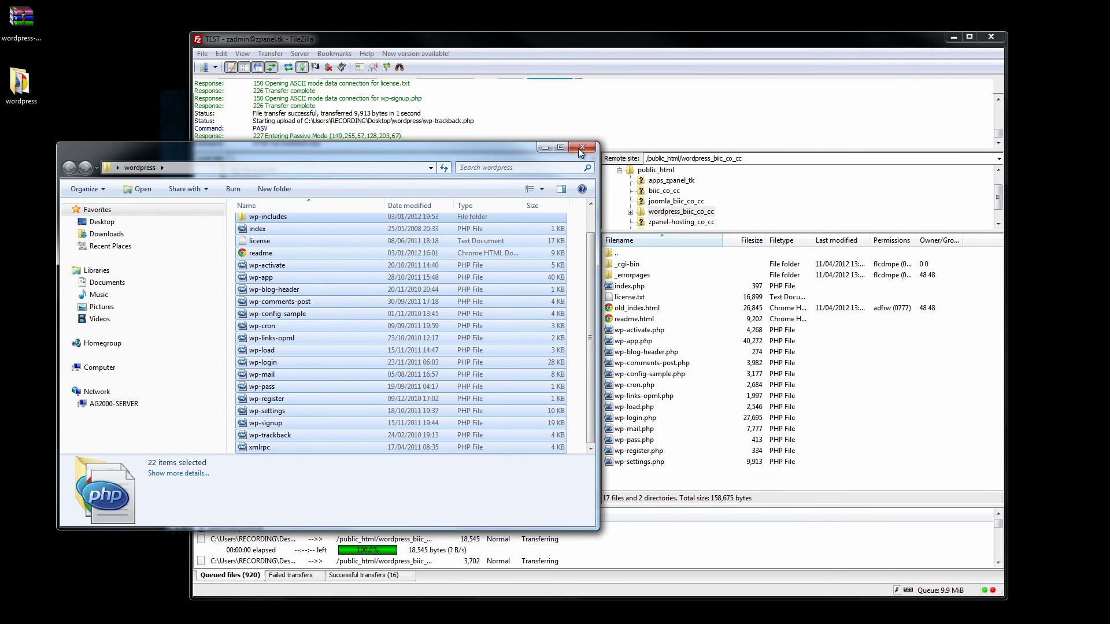
click(544, 147)
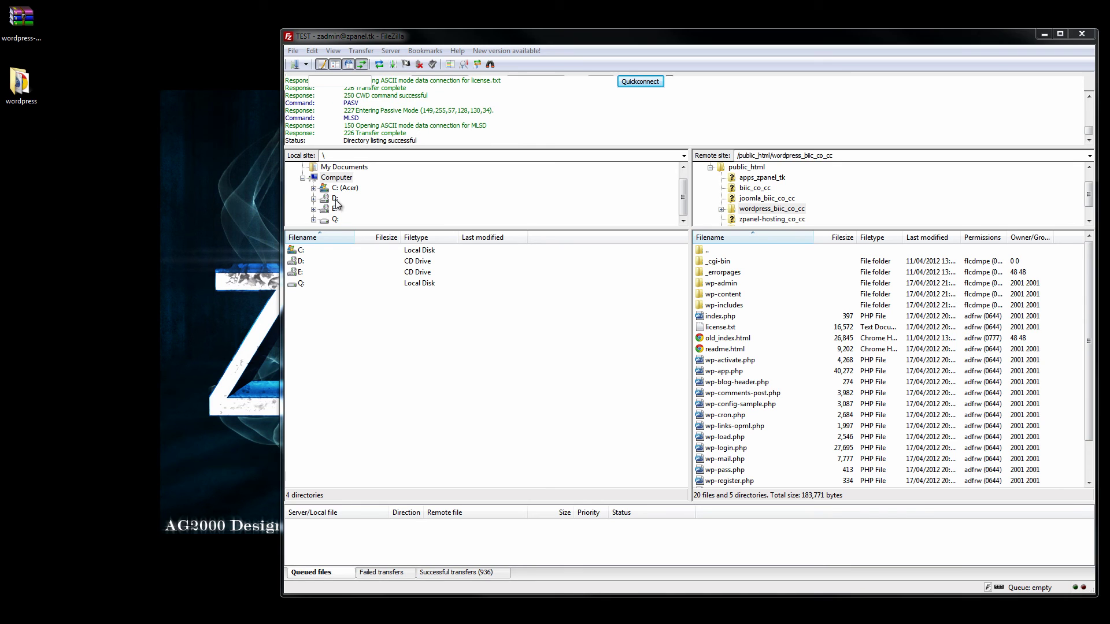
Step: Disconnect FileZilla from the server and go back to the ZPanel dashboard
click(419, 65)
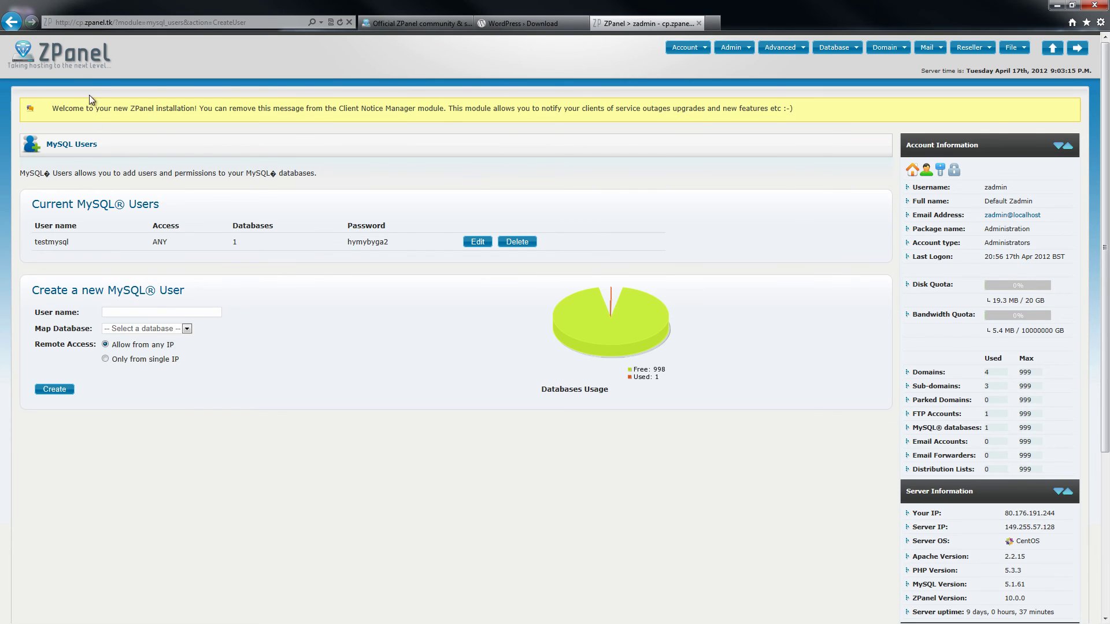
click(80, 58)
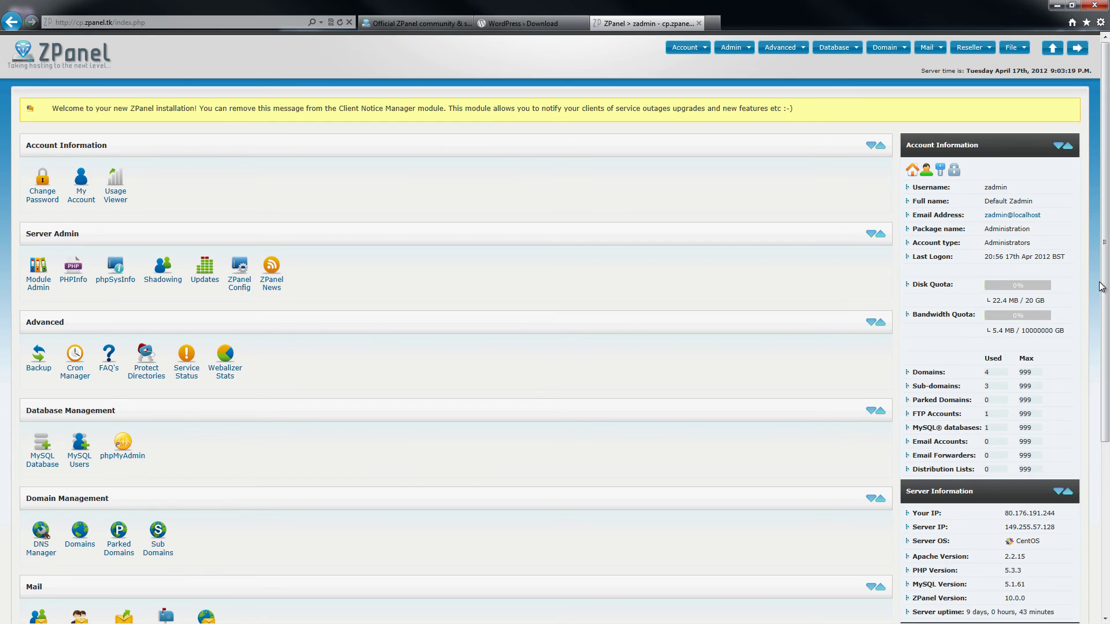
drag(1102, 287, 1080, 484)
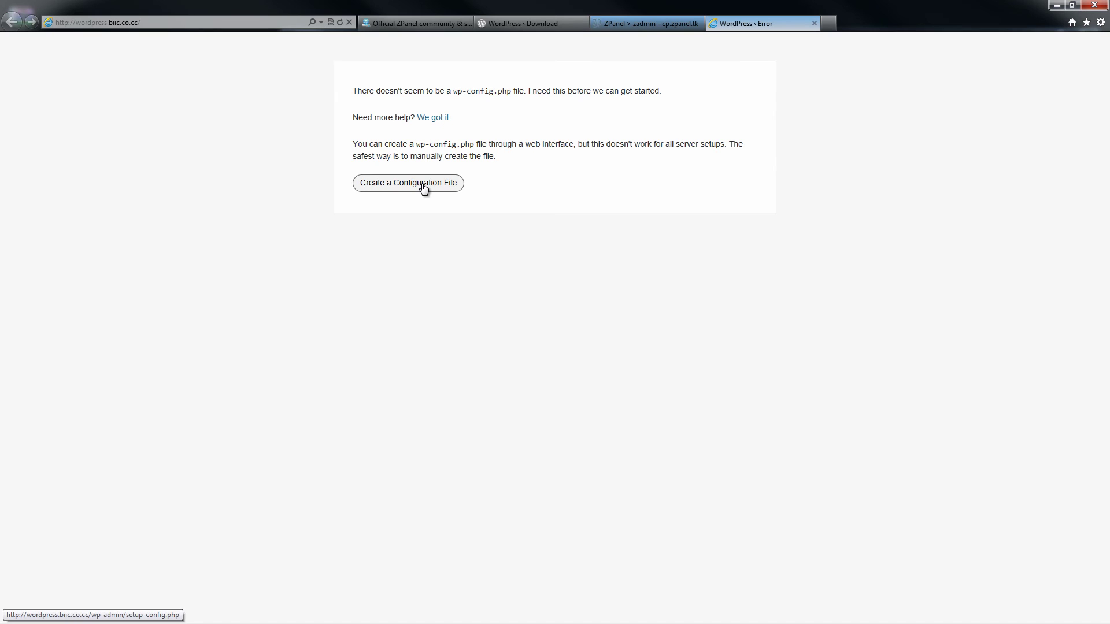
Step: Start the WordPress config setup and set the database name to zadmin_wordpress, copied from ZPanel
click(422, 187)
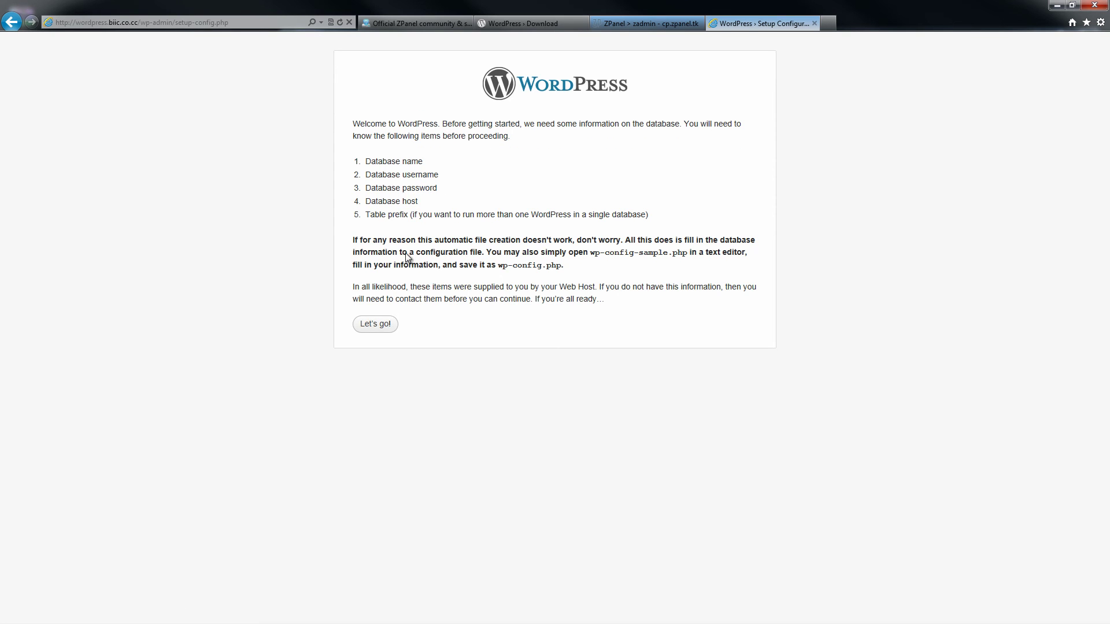
click(377, 324)
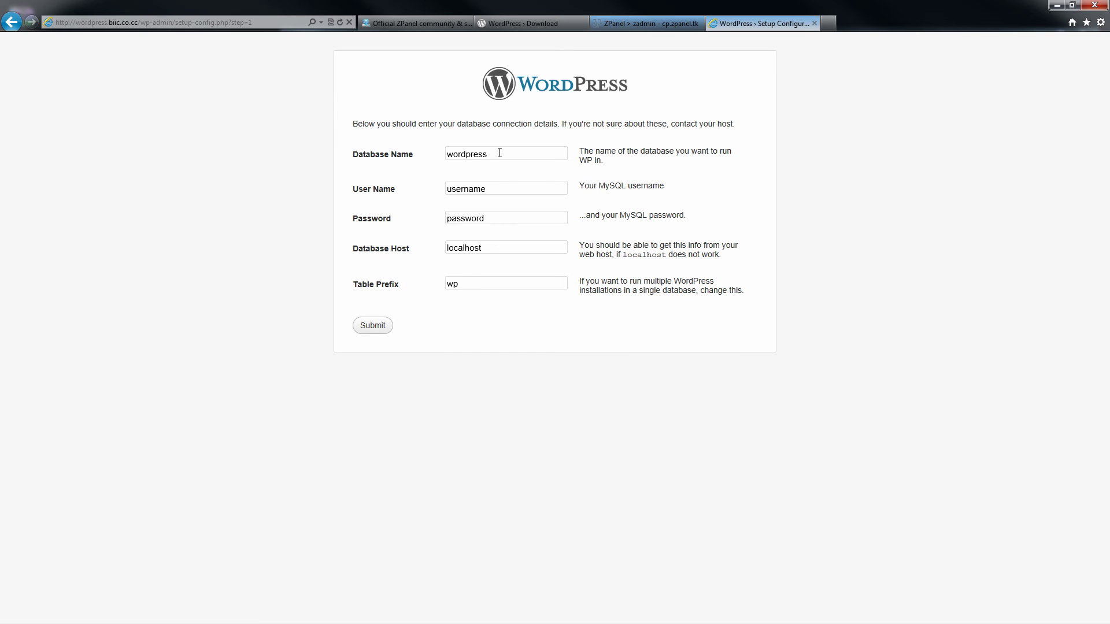
drag(500, 153, 421, 148)
click(642, 23)
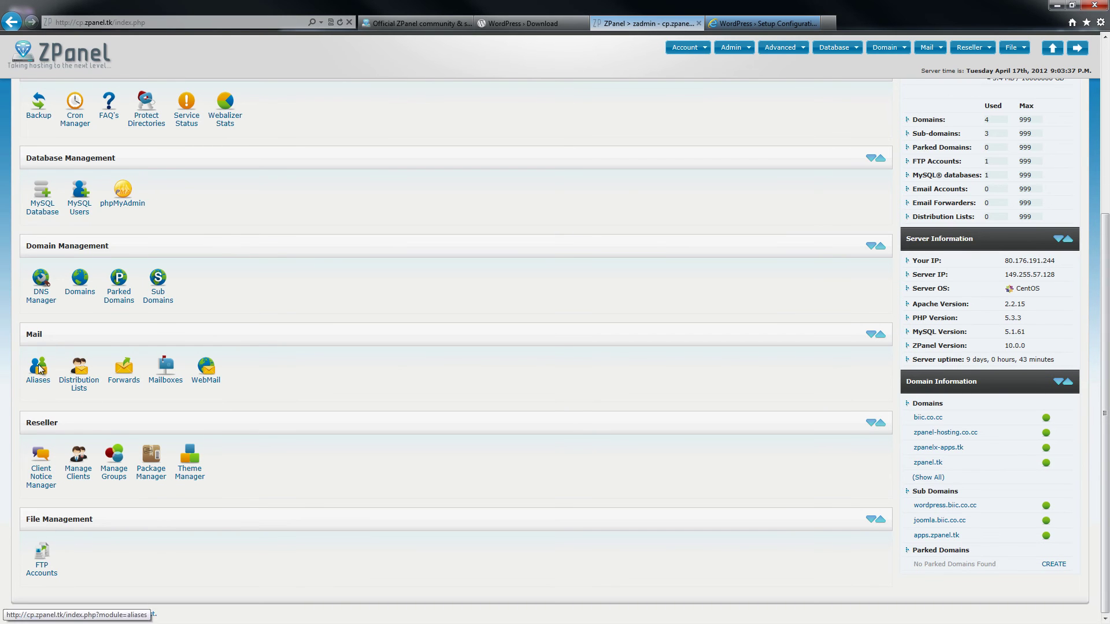
click(38, 198)
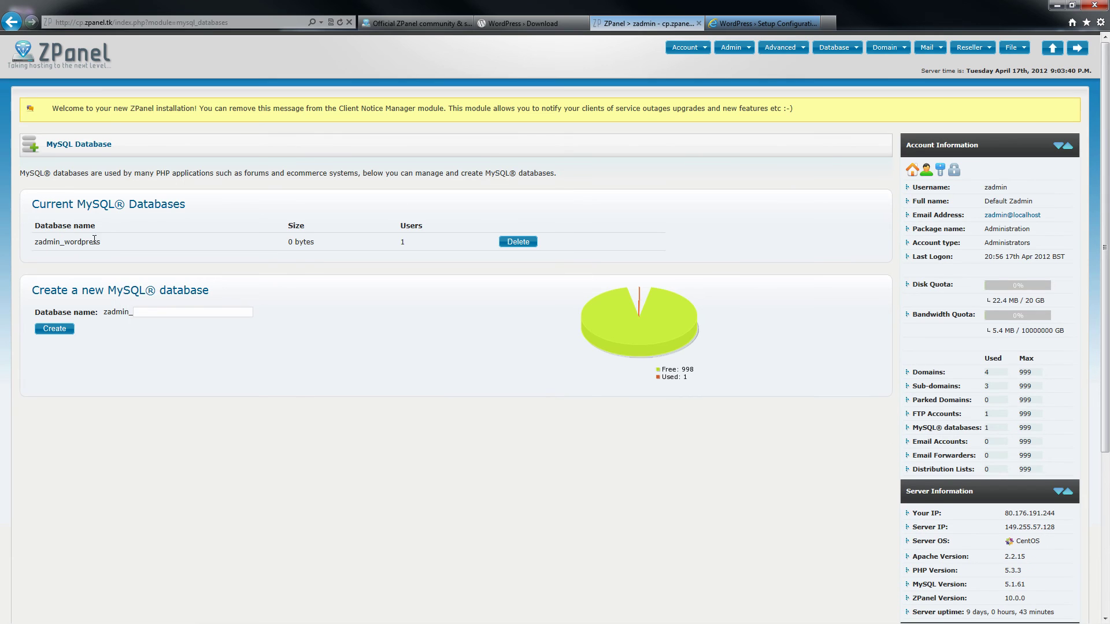
right_click(39, 242)
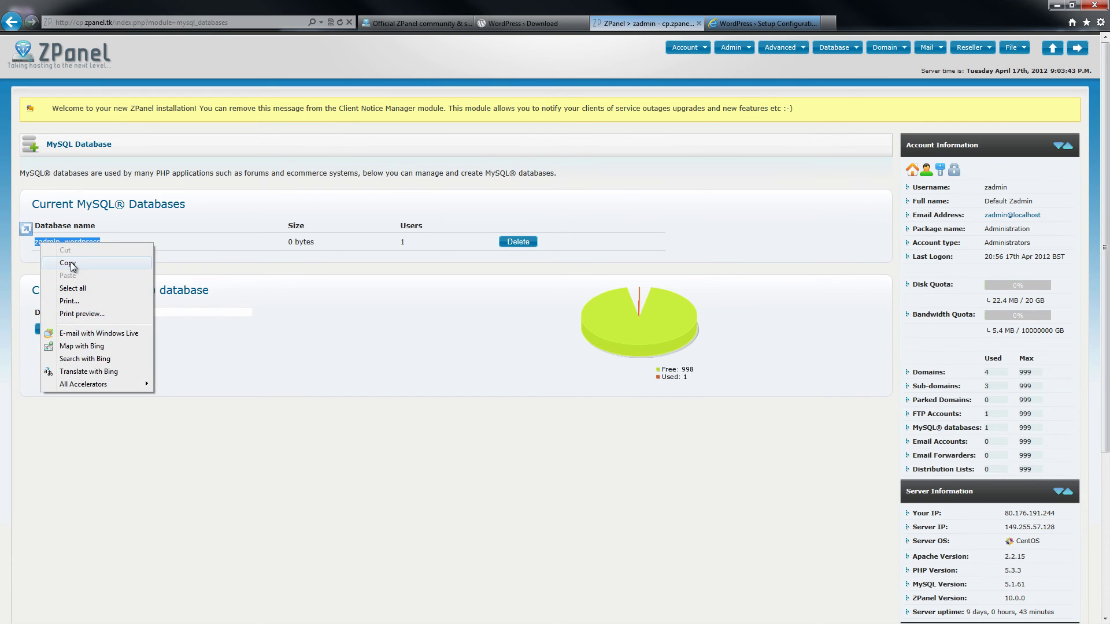
click(58, 264)
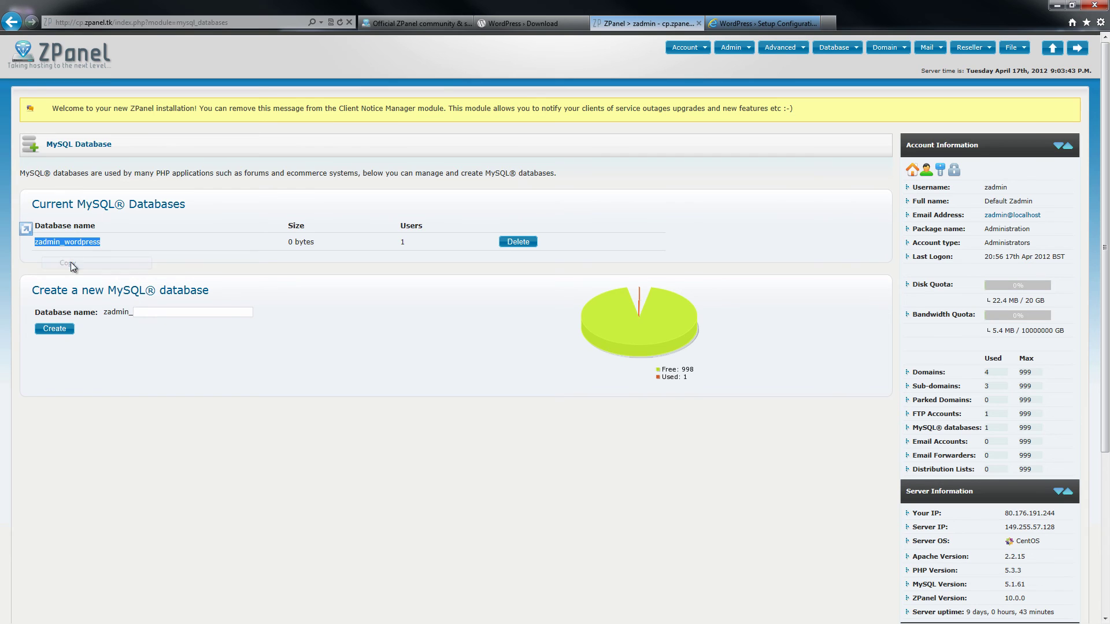
click(751, 23)
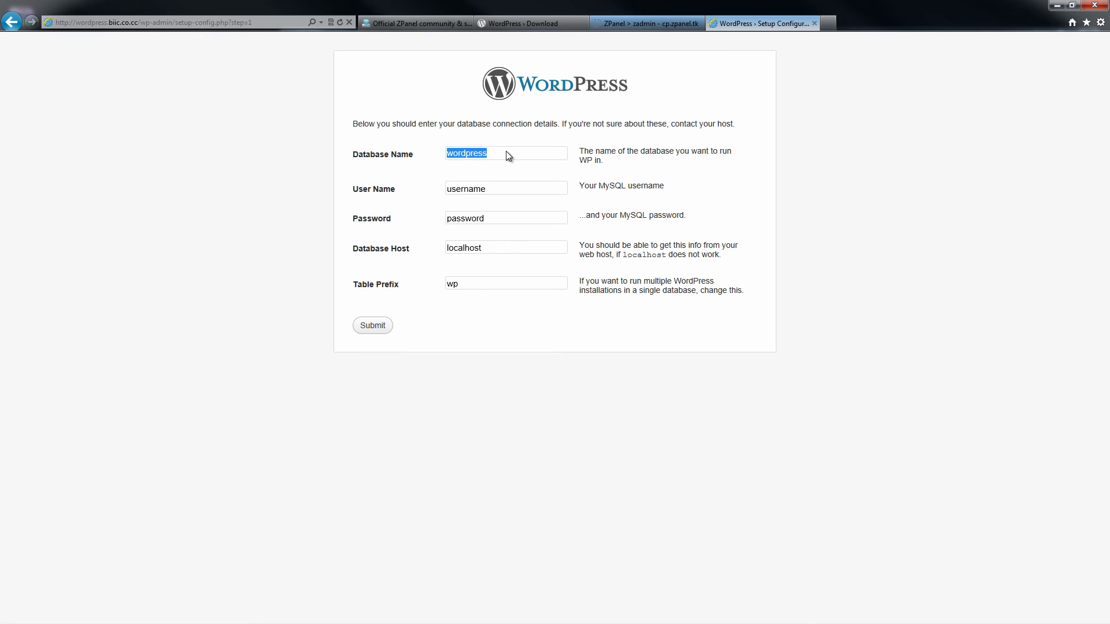
key(ctrl+v)
Step: Fill User Name testmysql and Password from autocomplete, keeping host localhost and prefix wp
drag(495, 188, 390, 191)
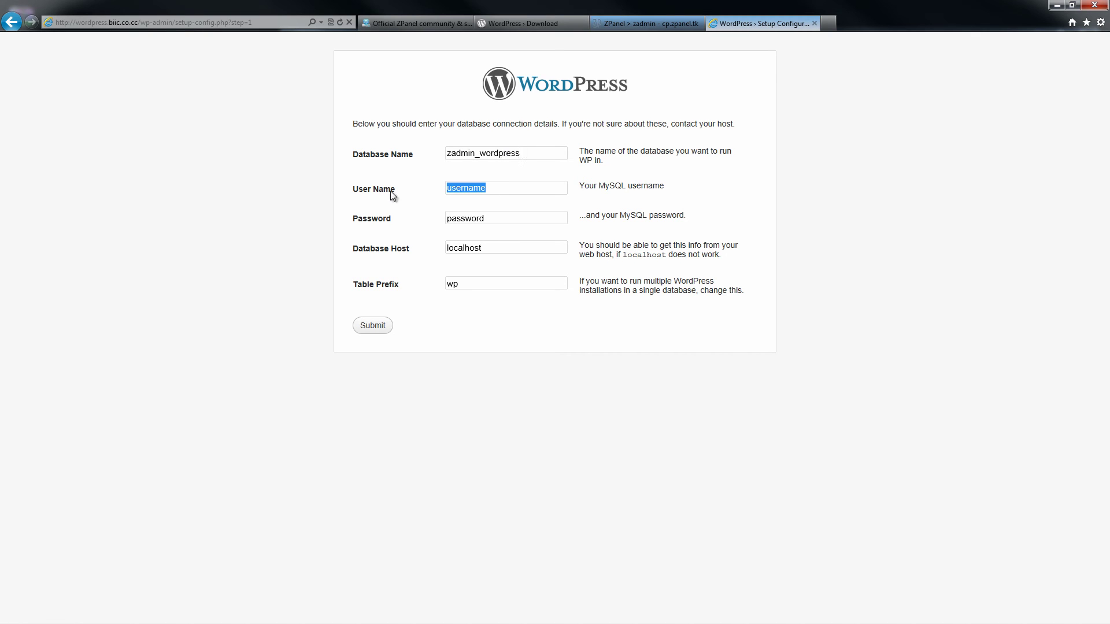
text(t)
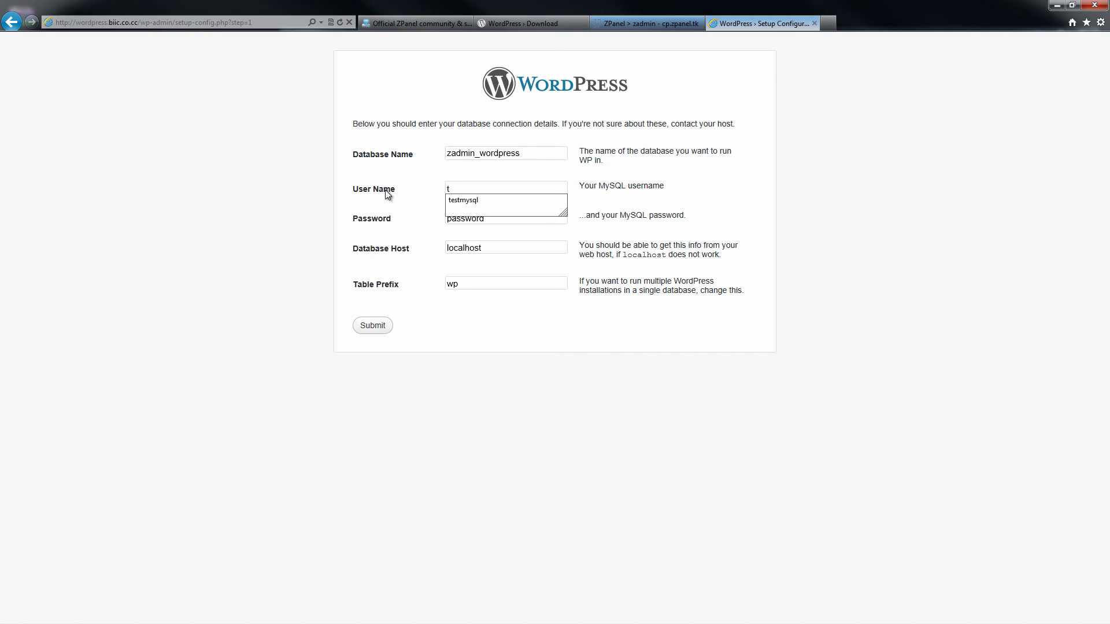
key(Down)
key(Return)
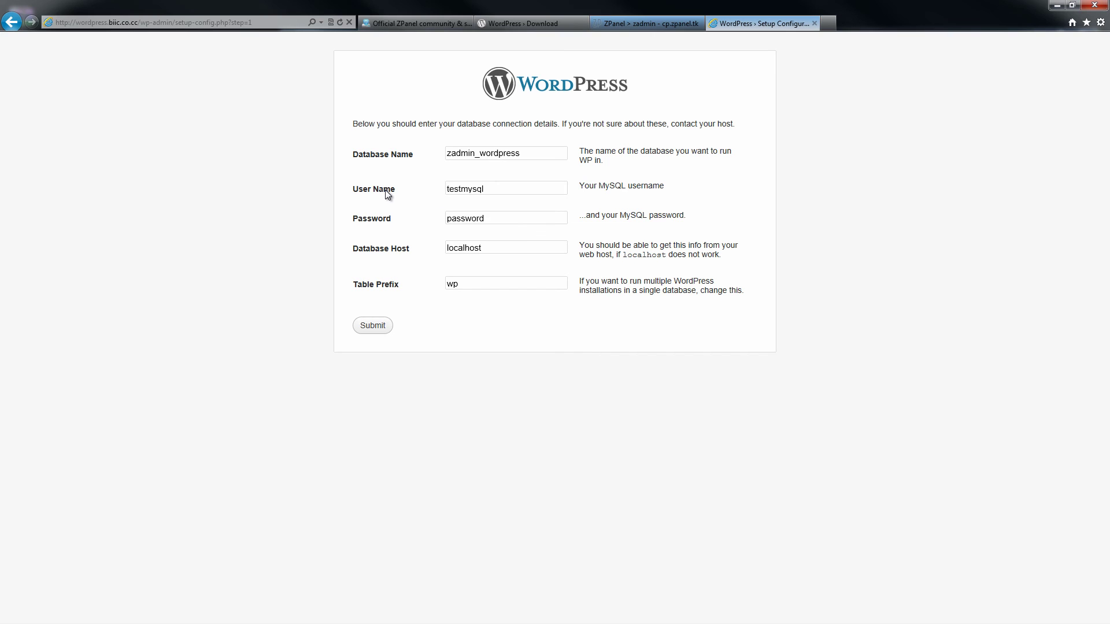
key(Tab)
text(te)
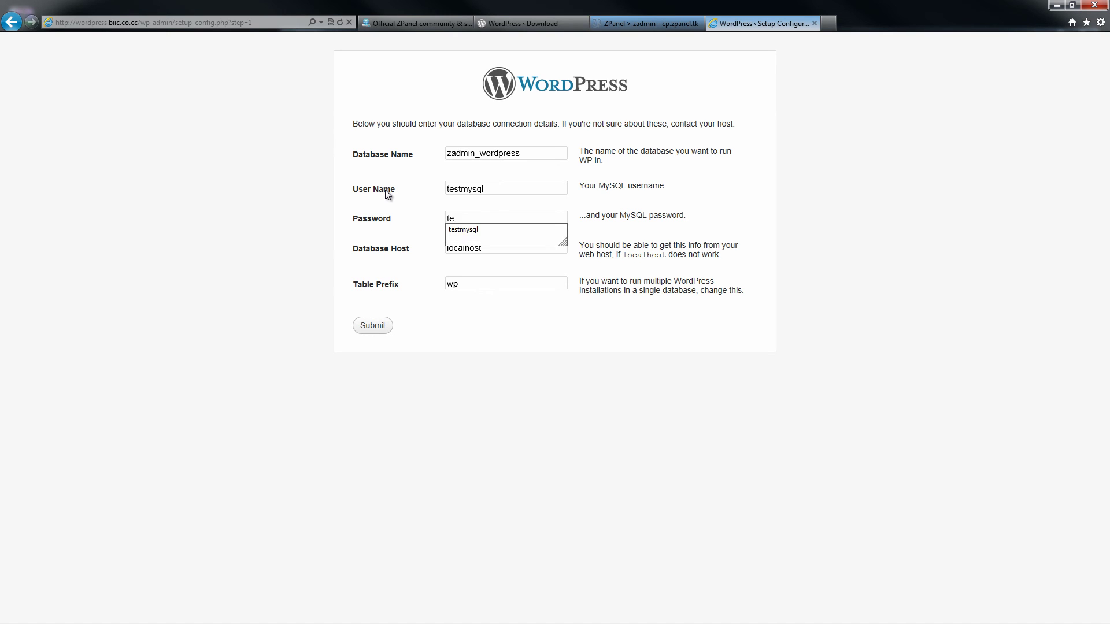
key(Down)
key(Return)
key(Tab)
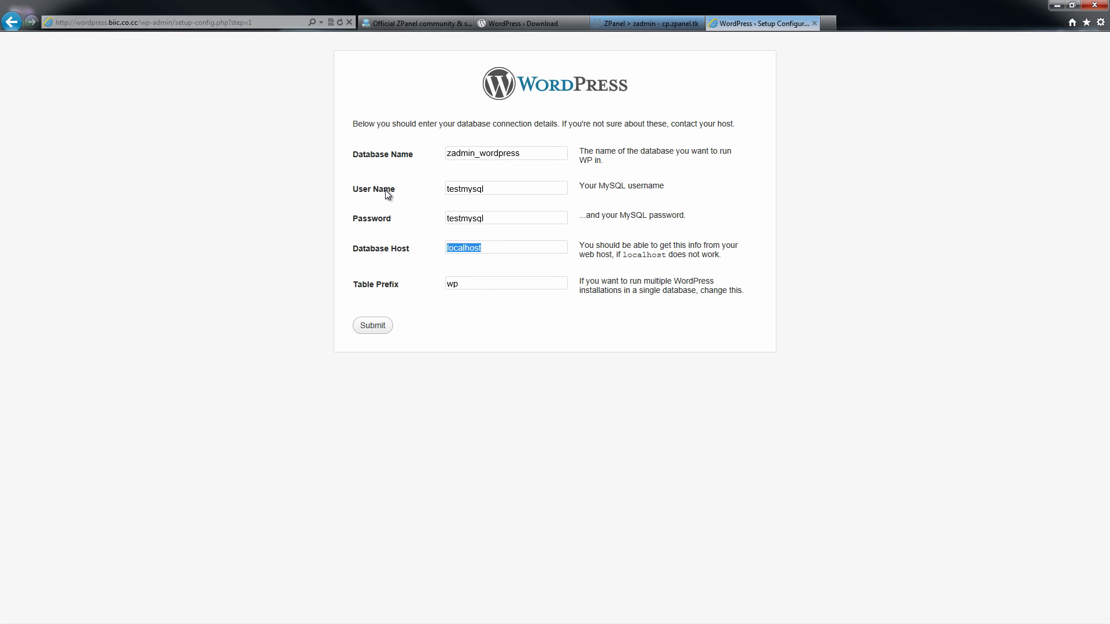
key(Tab)
key(Tab)
Step: Copy the MySQL user's password from ZPanel's MySQL Users list and paste it into WordPress's Password field
click(643, 22)
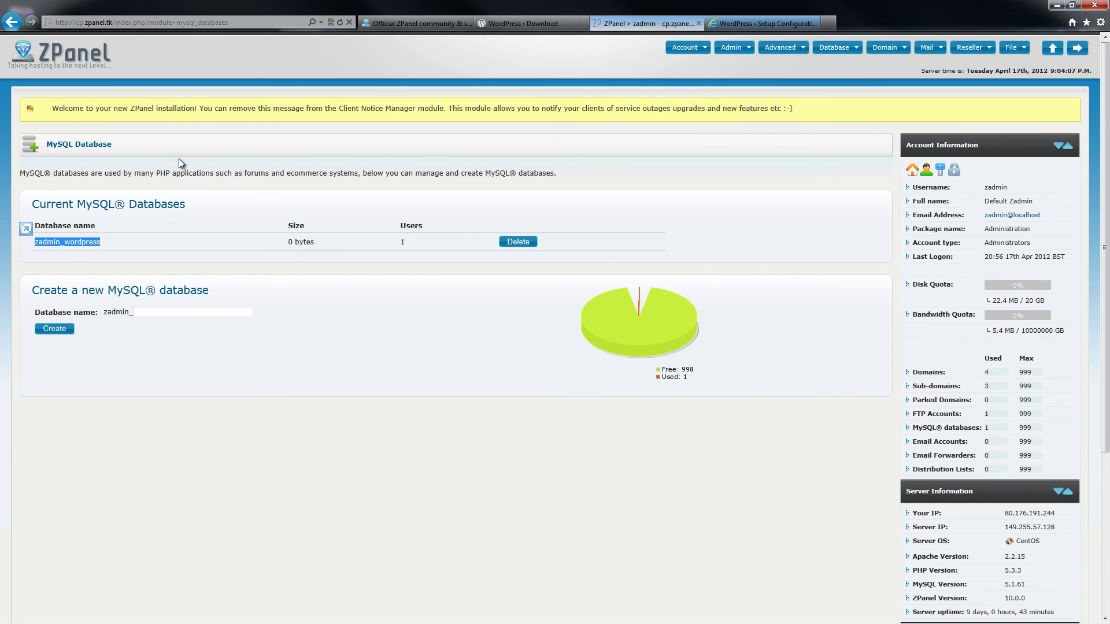
click(84, 68)
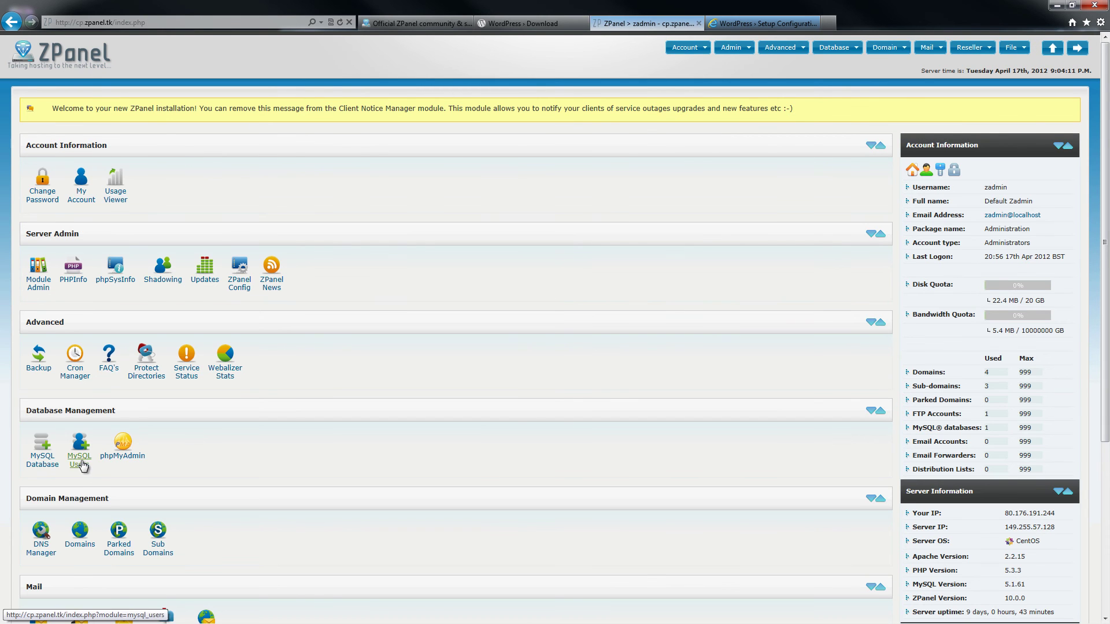
click(82, 466)
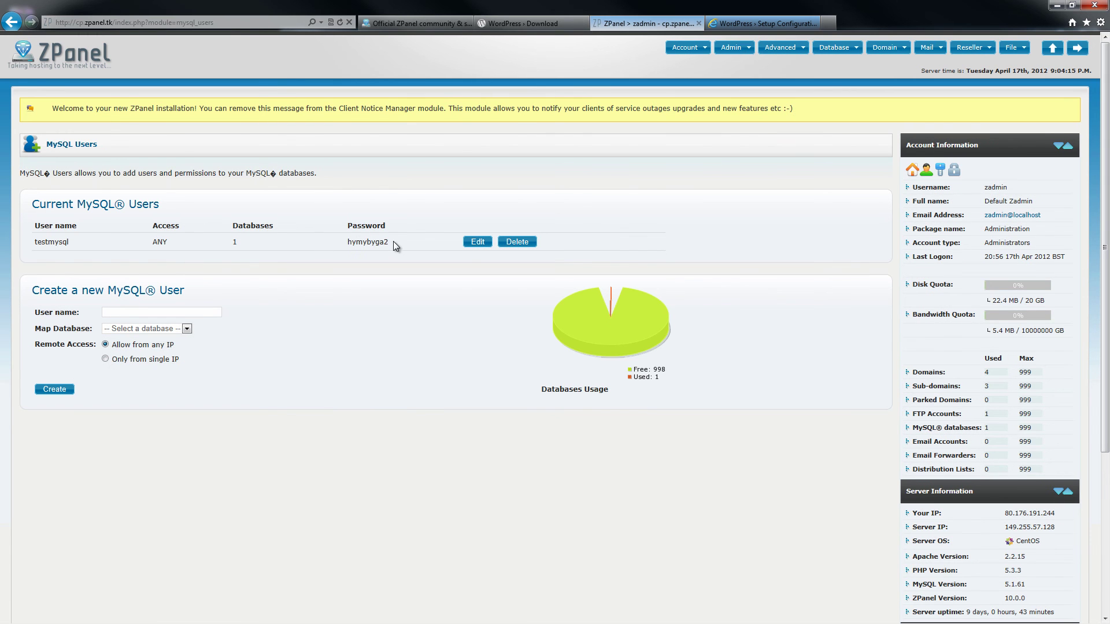
right_click(350, 240)
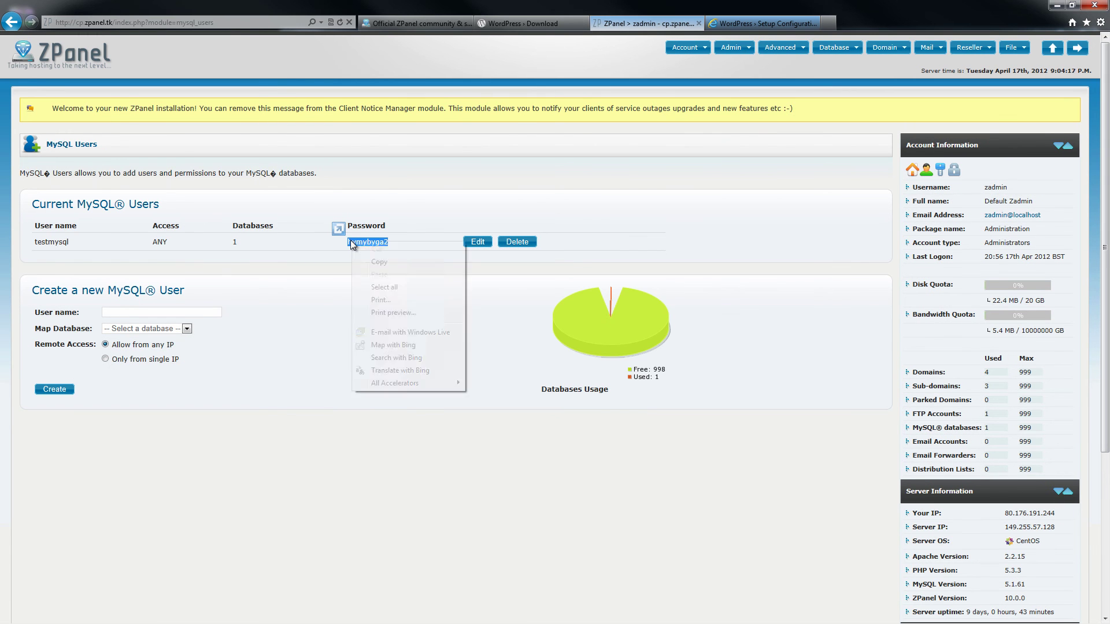
click(389, 266)
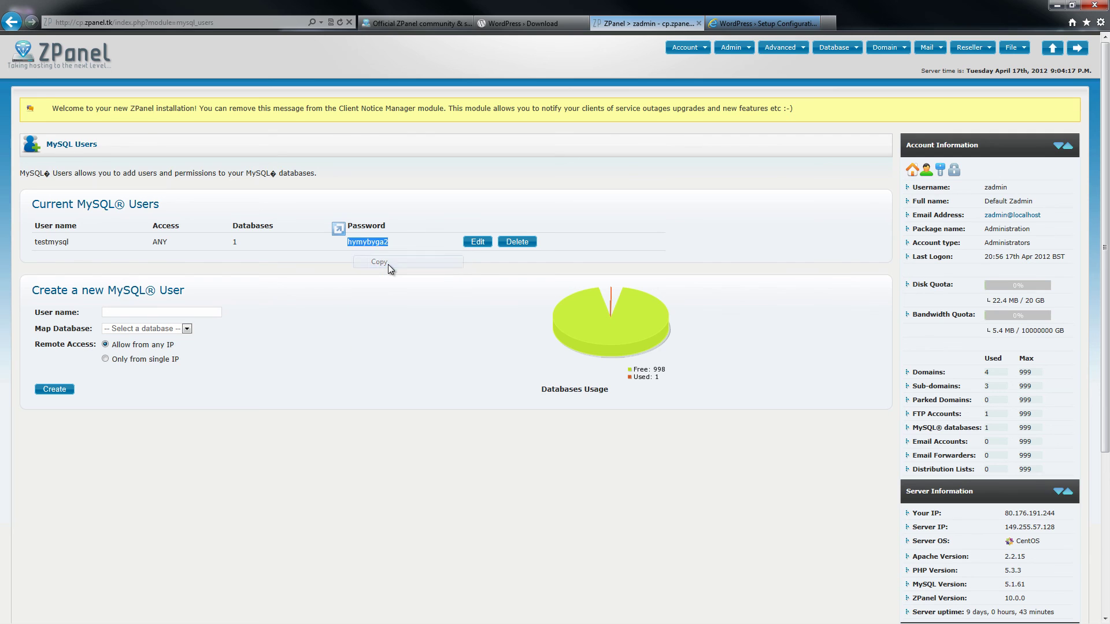
click(763, 23)
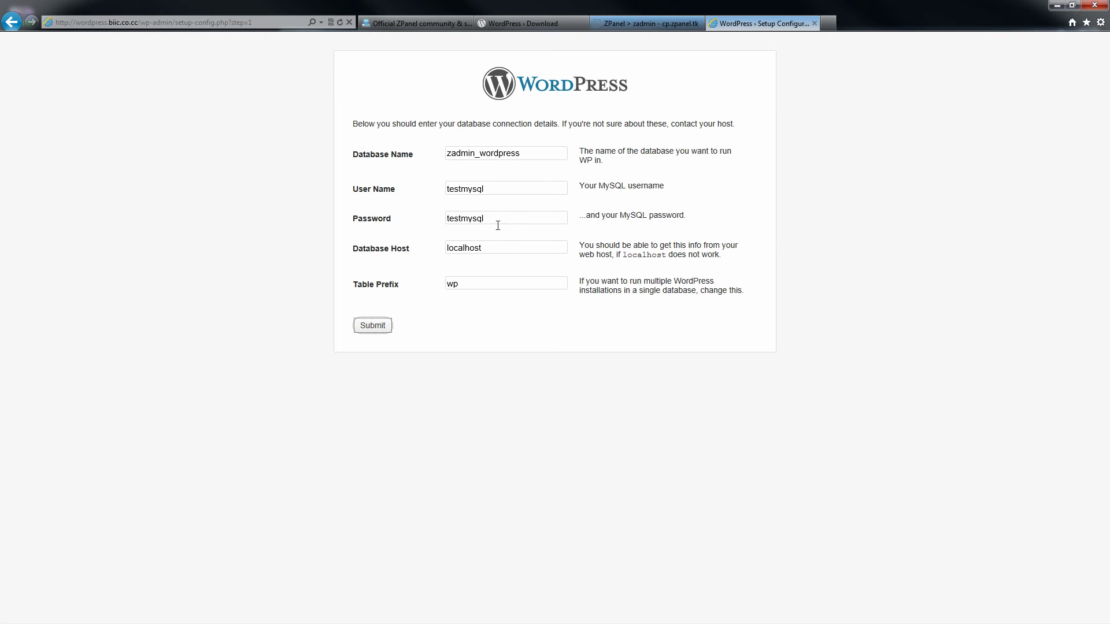
drag(496, 219, 435, 214)
key(ctrl+v)
Step: Submit the database details, run the install, and title the site 'TEST Wordpress with ZPANEL'
click(370, 328)
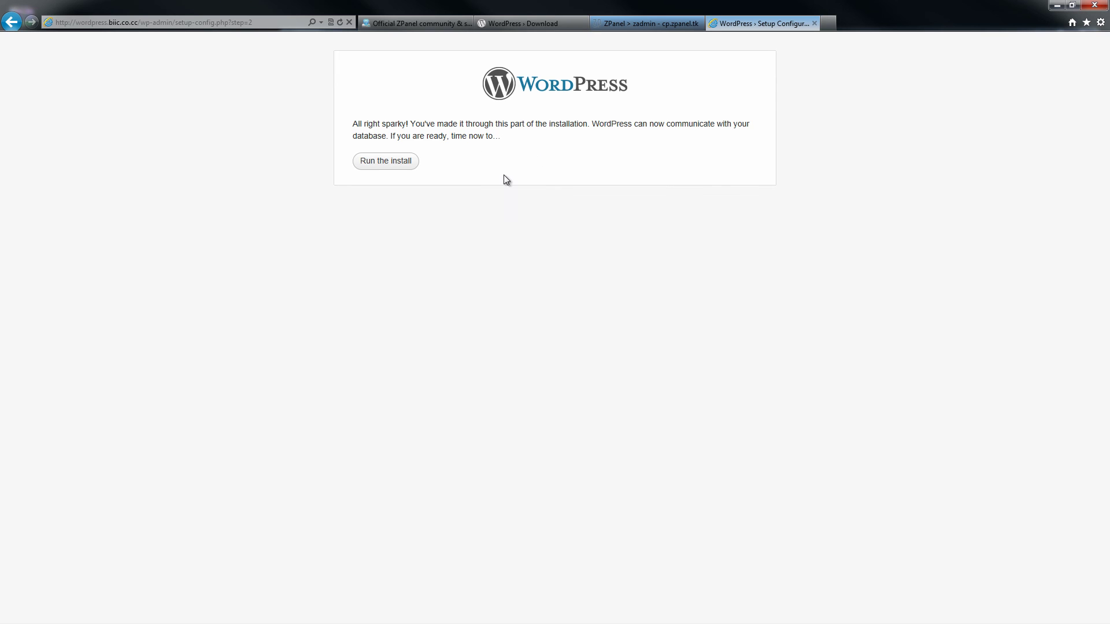
click(390, 164)
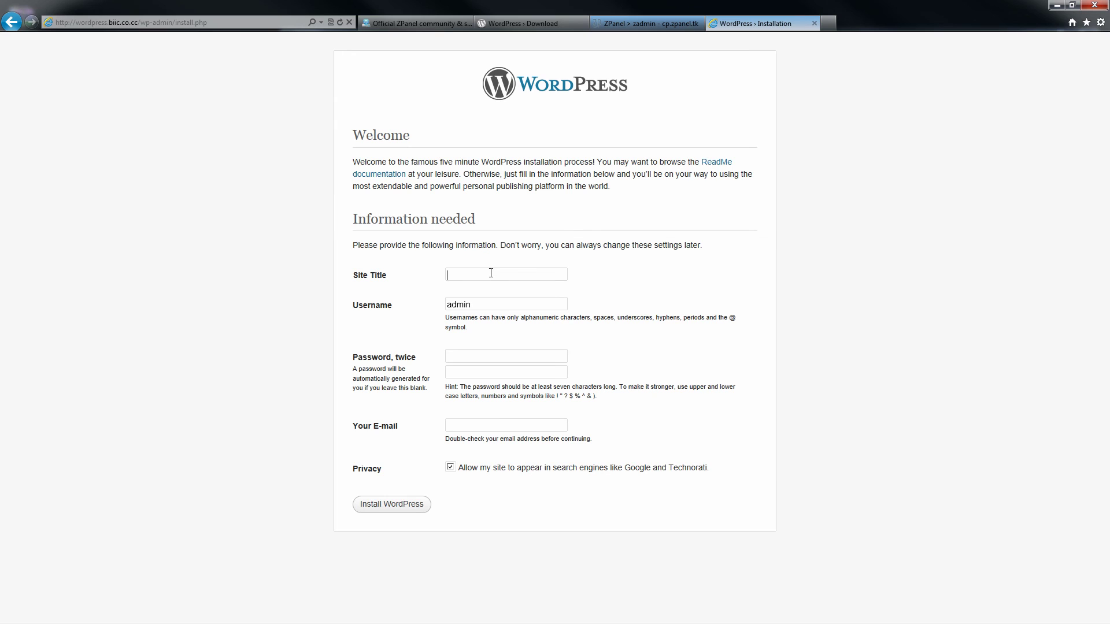
text(TEST W)
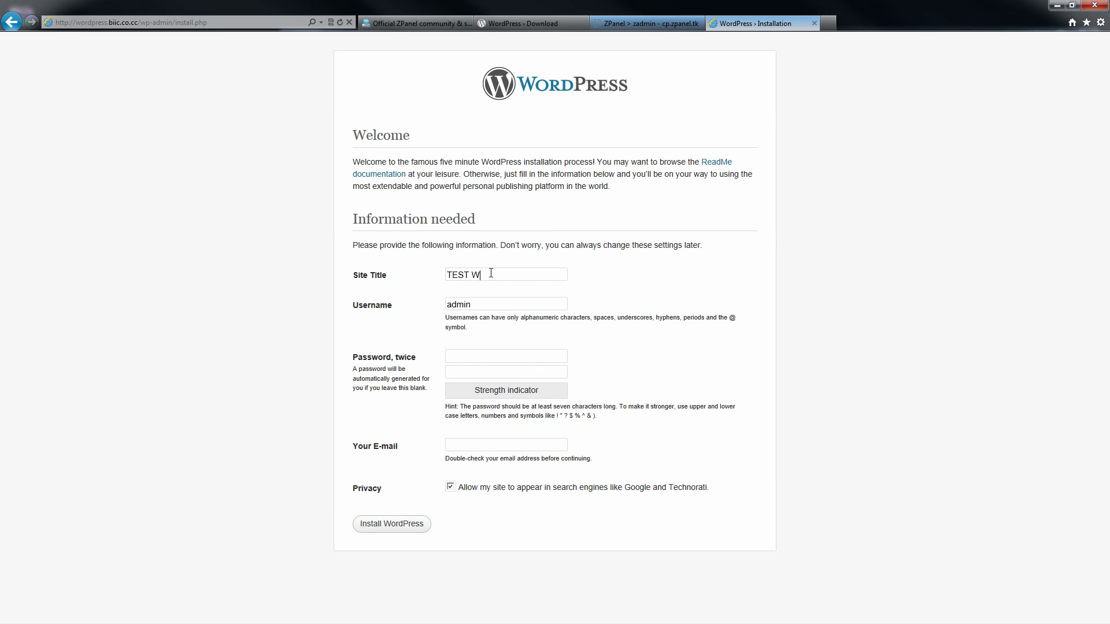
text(ordpress in)
key(BackSpace)
key(BackSpace)
text(with ZPANEL)
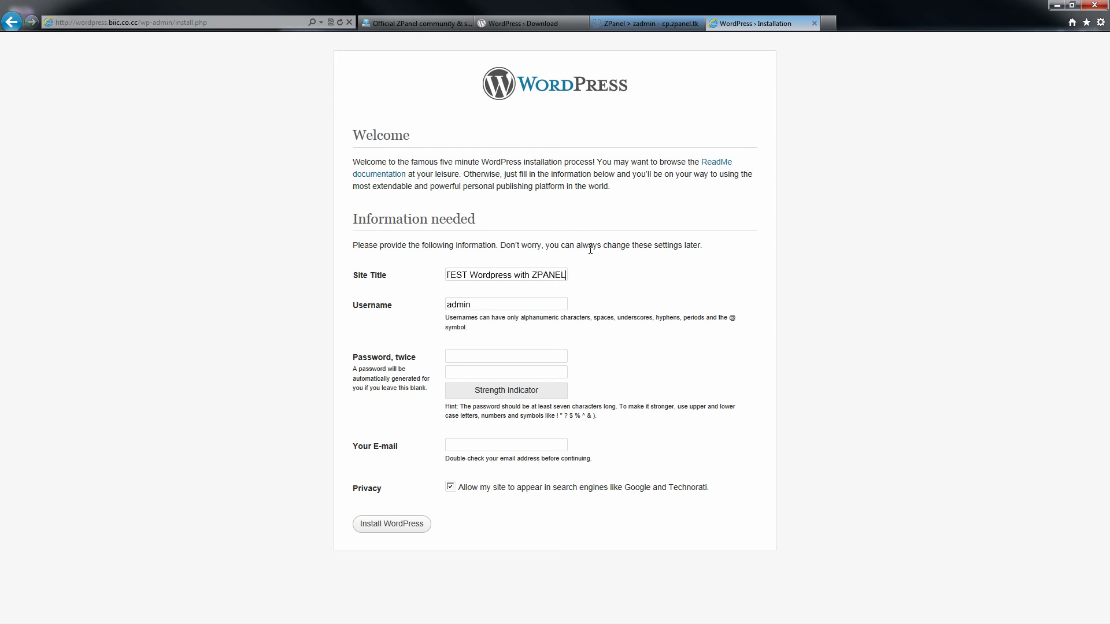
Step: Enter the administrator password and e-mail address, then install WordPress
click(477, 354)
text(admin)
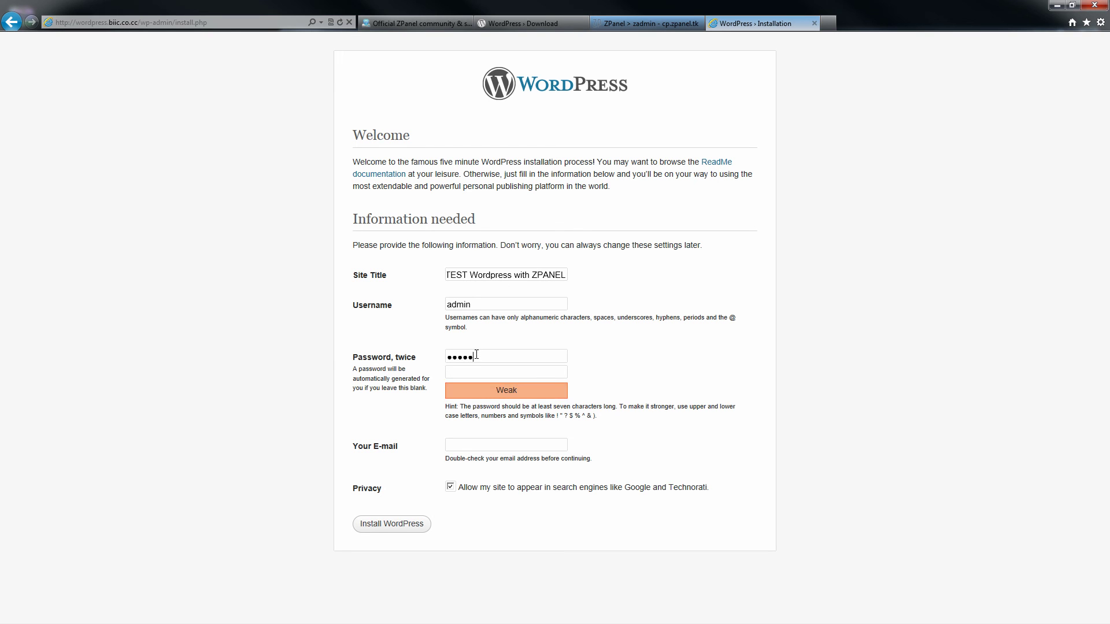
text(admin)
click(472, 445)
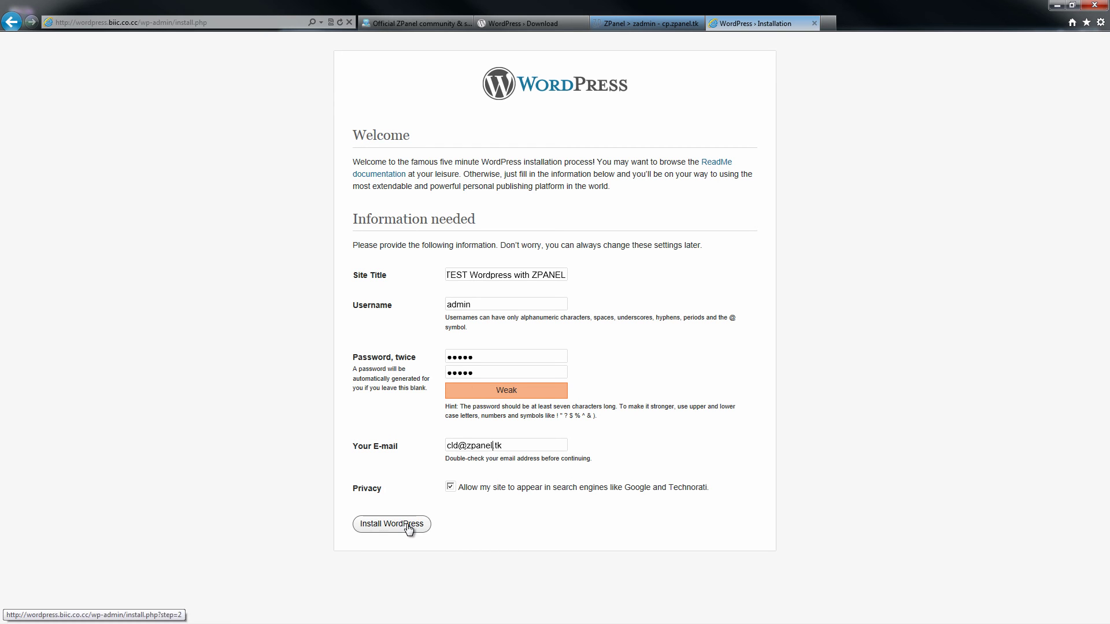
click(408, 527)
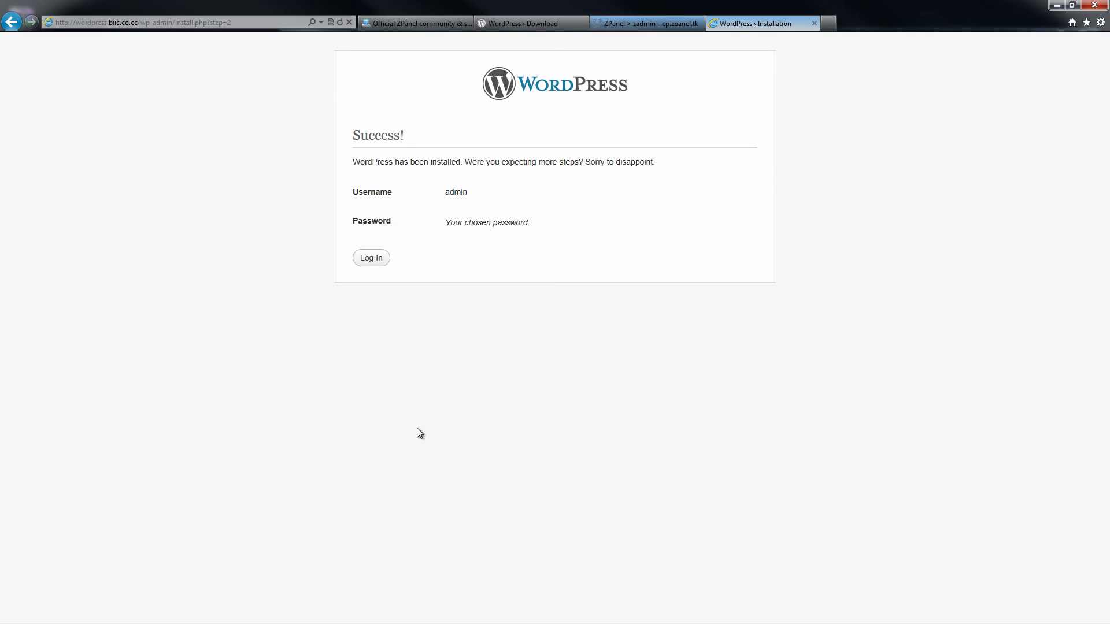
Step: Log in to the new WordPress site as admin with the account password
click(370, 259)
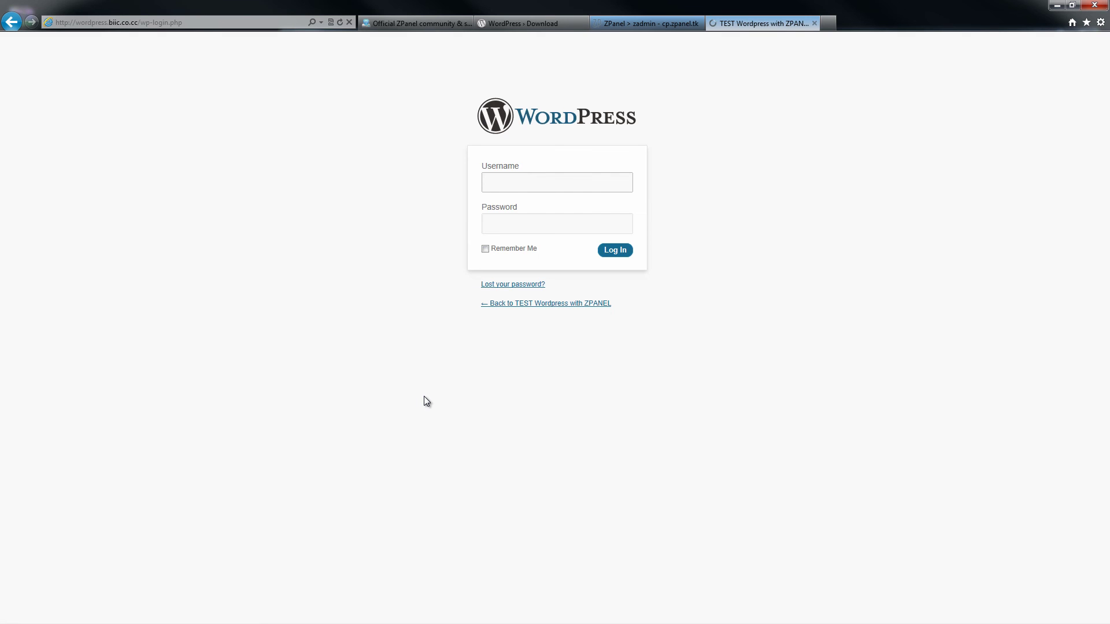
text(admin)
key(Tab)
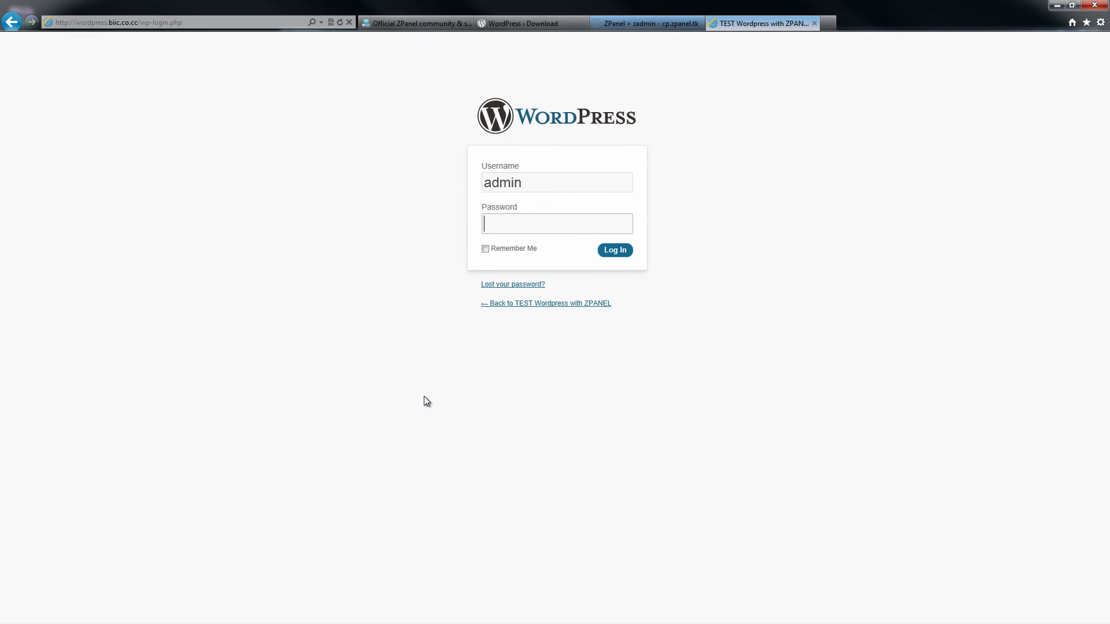
text(a)
click(614, 250)
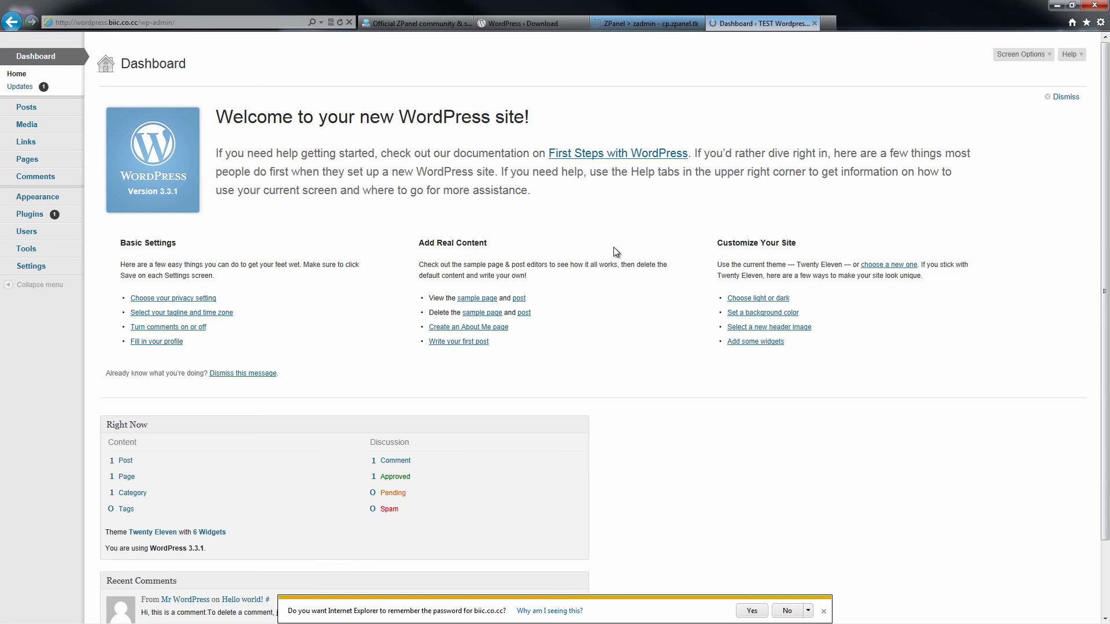
Step: Check WordPress Updates, view the live site's front page, then open the ZPanel project home page
click(824, 611)
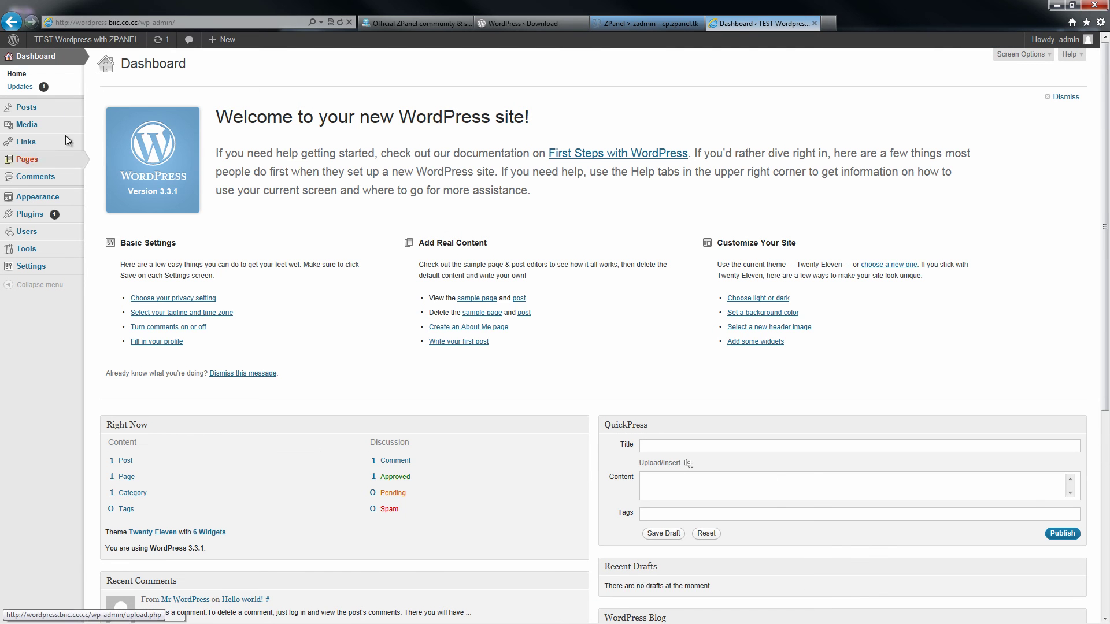
click(158, 42)
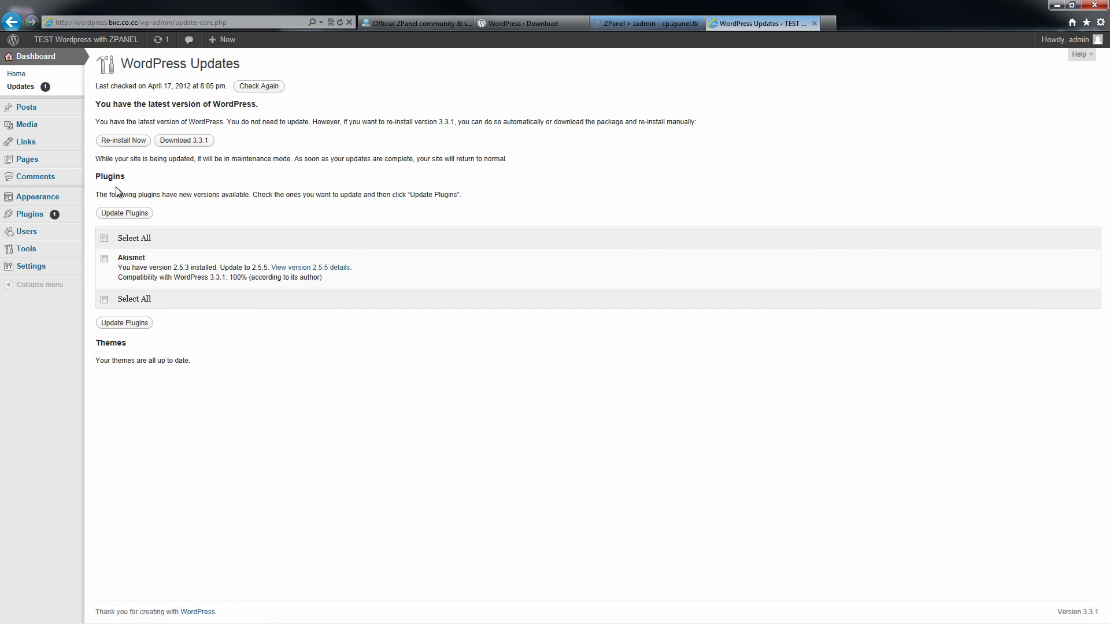
click(32, 60)
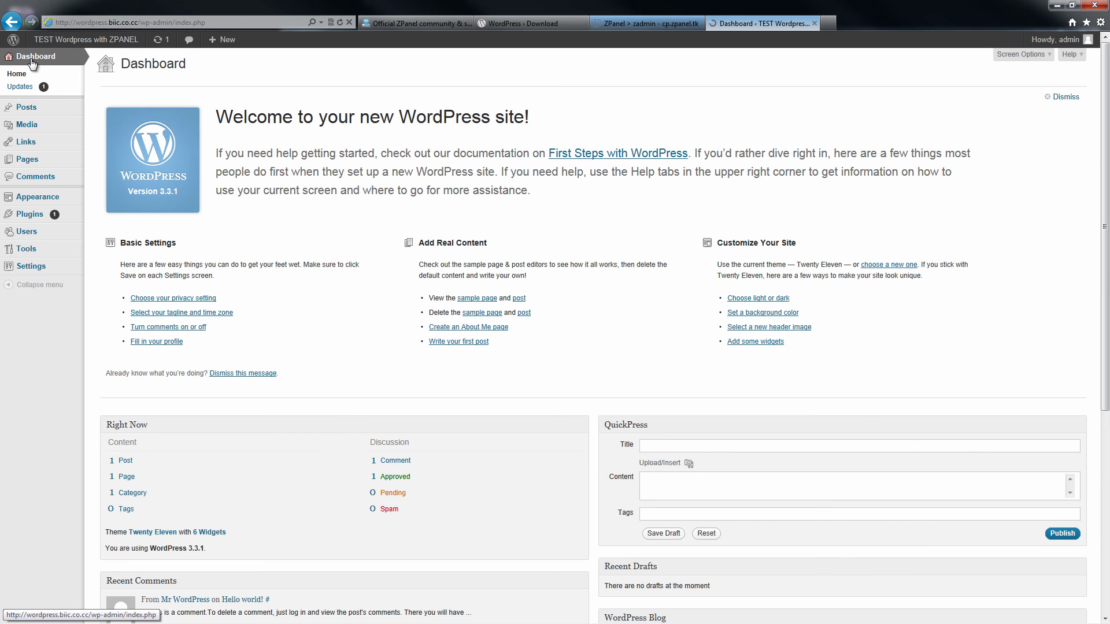
click(74, 39)
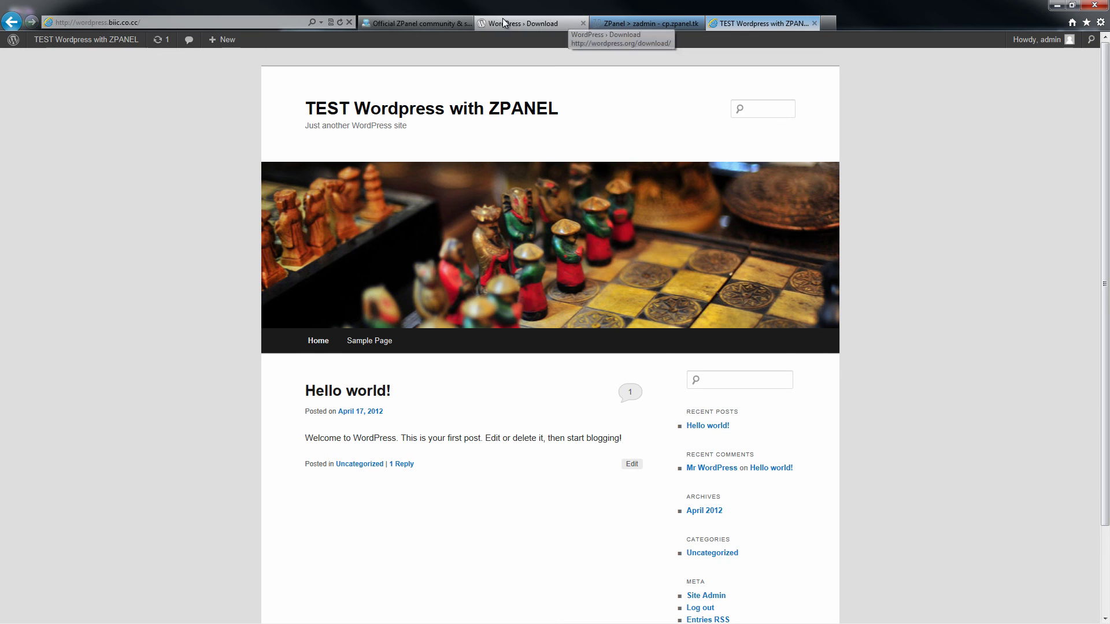
click(429, 22)
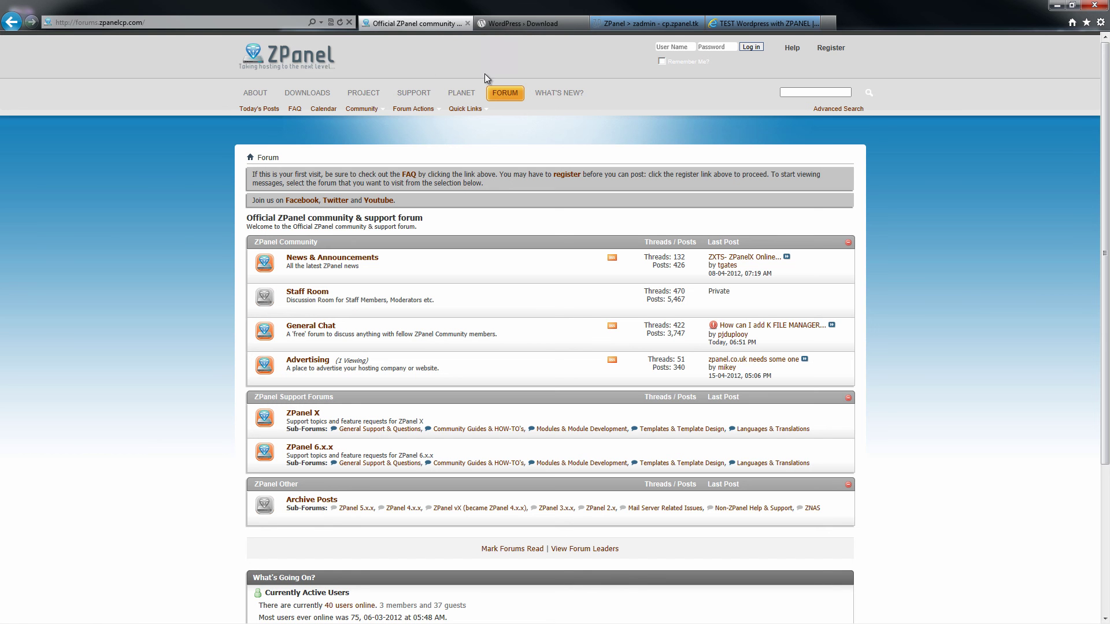
click(301, 54)
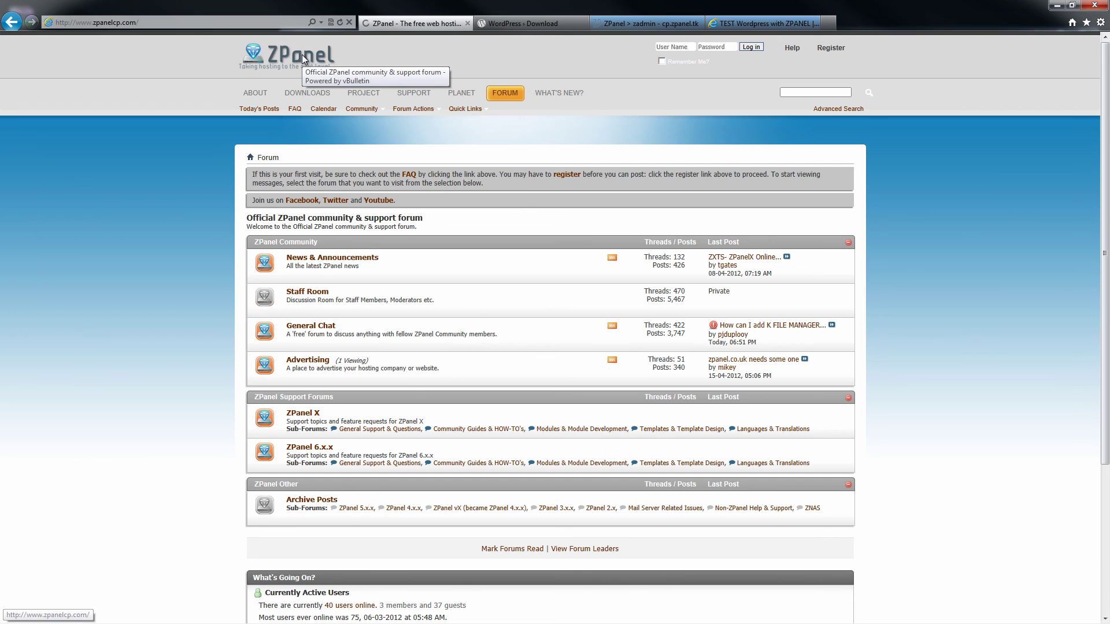